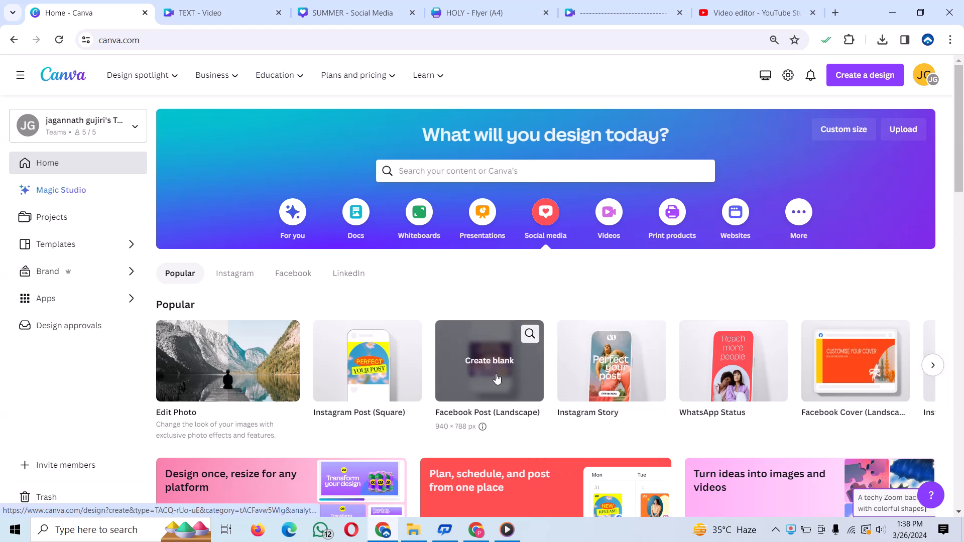
- Create a blank design from the Social Media format among the popular social media sizes
click(930, 366)
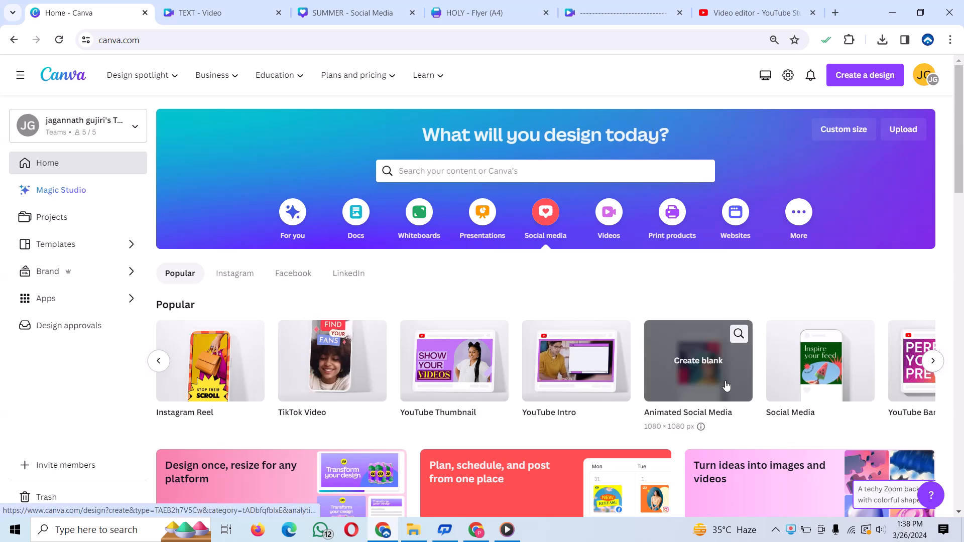
click(823, 366)
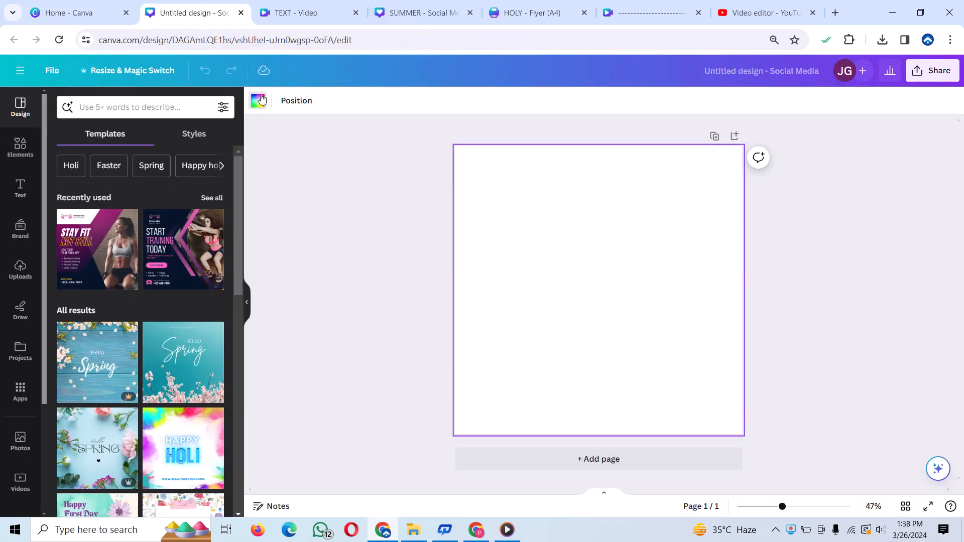
- Fill the page background with a custom mustard yellow, starting from the yellow in the DigiSkill Palette
click(259, 100)
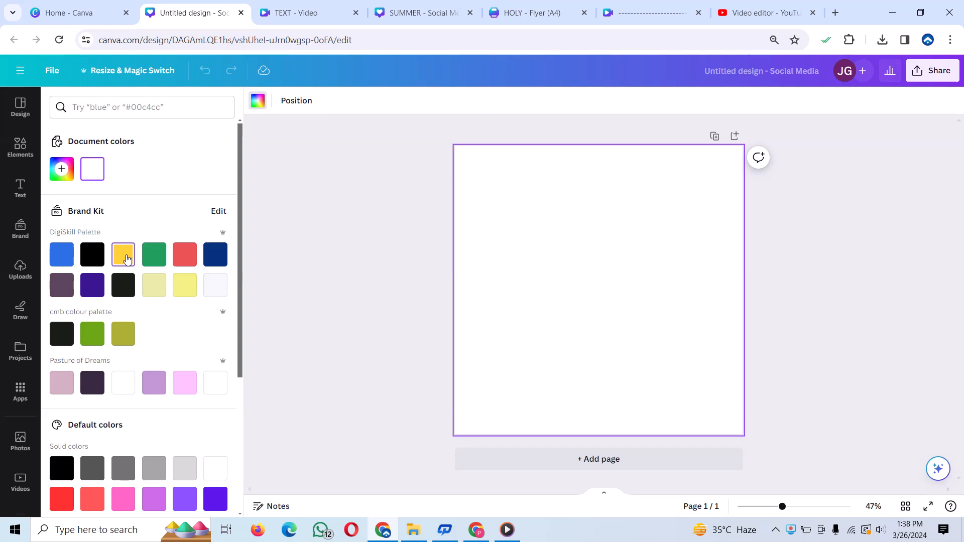
click(127, 259)
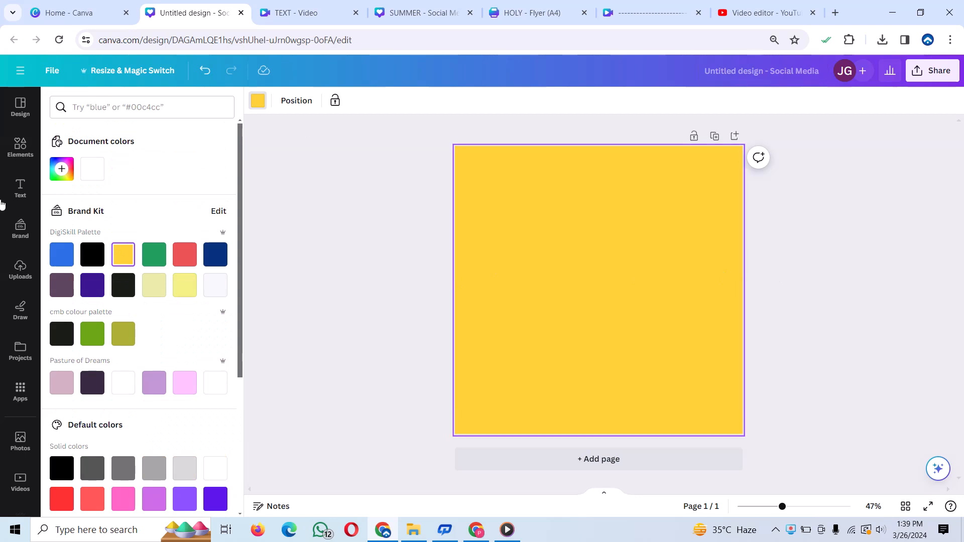
click(62, 169)
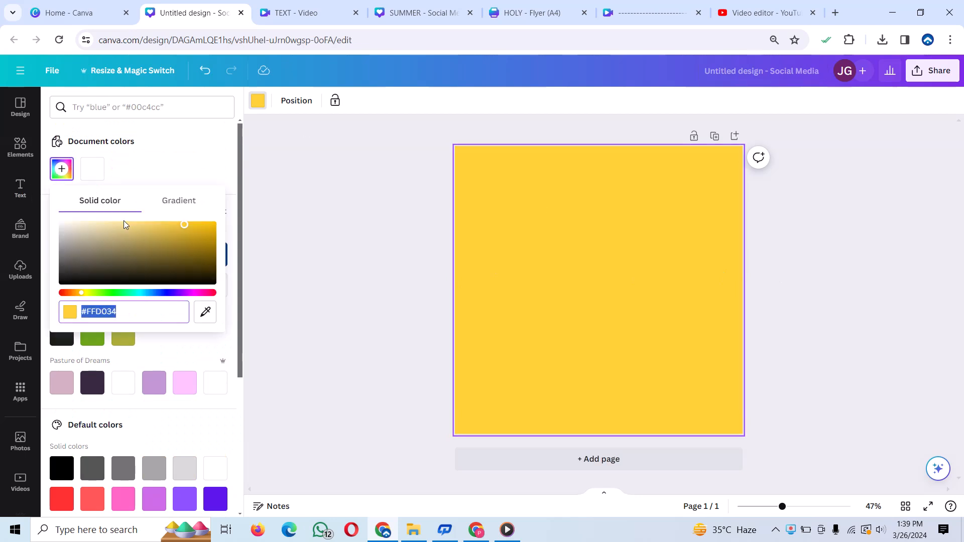
click(176, 227)
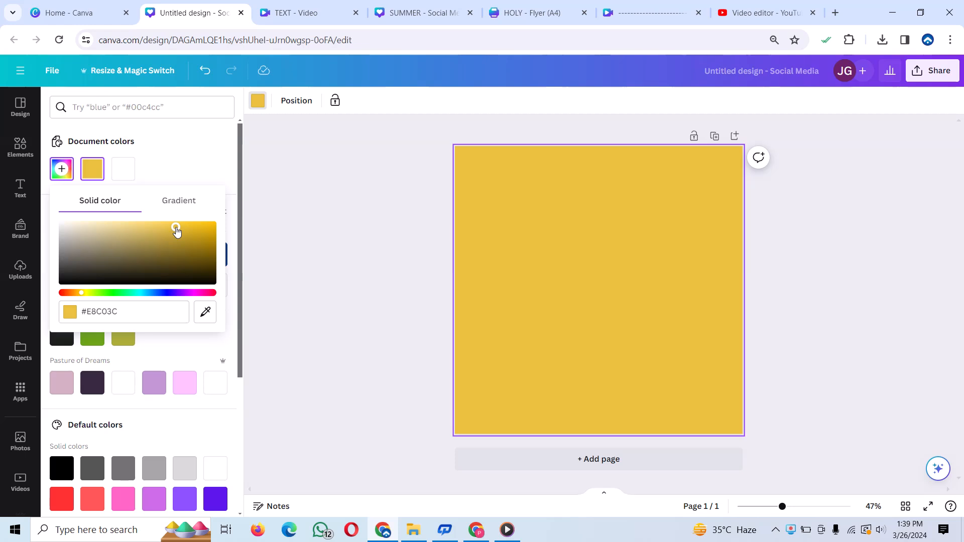
drag(176, 227, 185, 224)
click(596, 219)
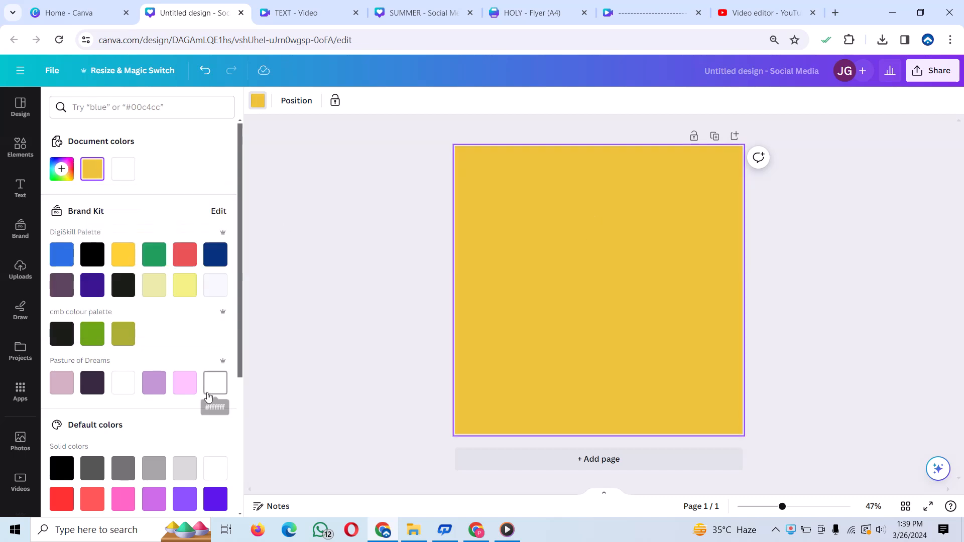
- Add a square shape to the page and recolour it white
click(24, 158)
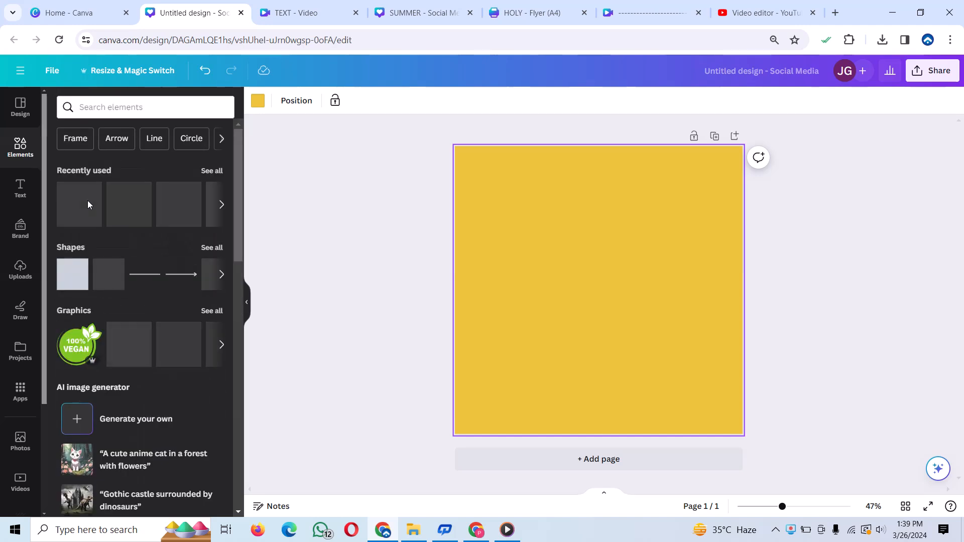
click(66, 272)
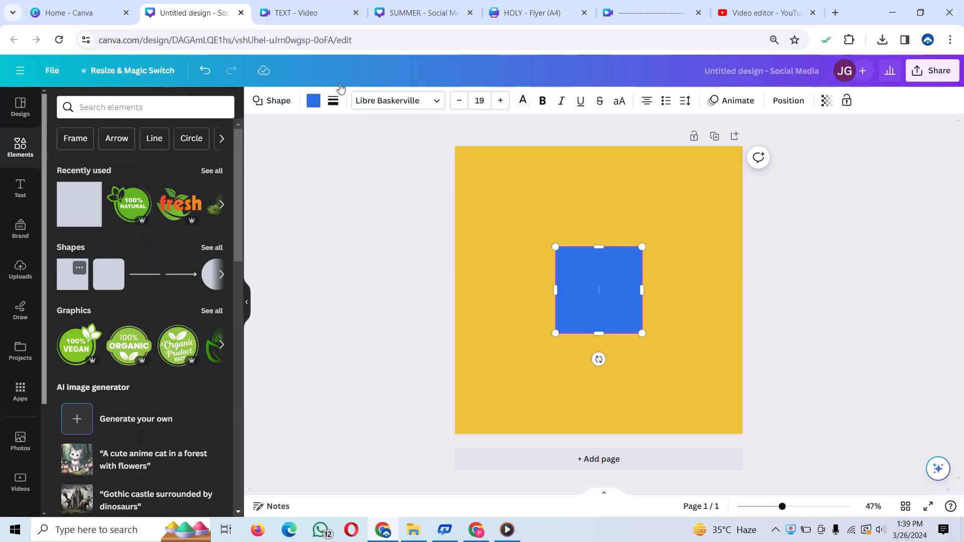
click(313, 101)
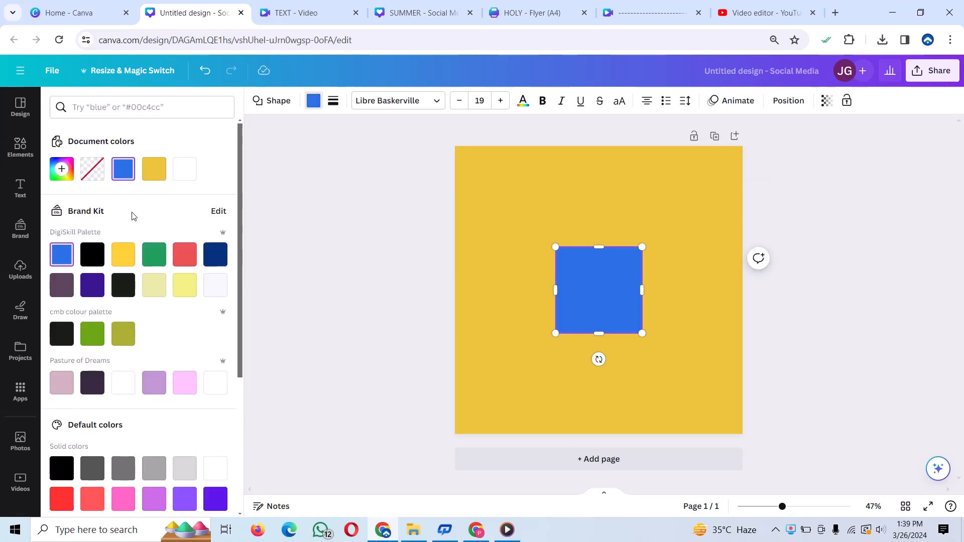
click(181, 170)
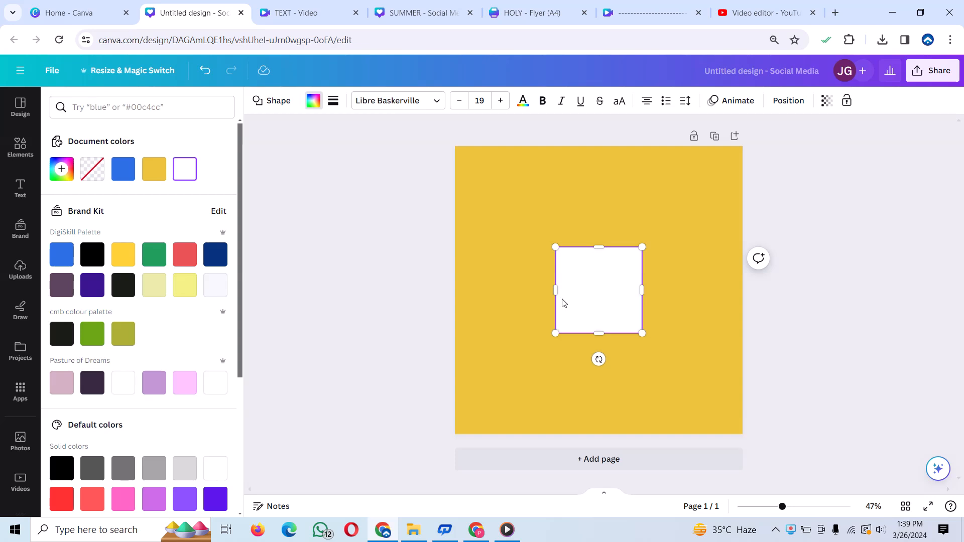
- Stretch the white square into a rectangle wider than the page that covers its lower part and extends past the bottom edge
drag(557, 292, 419, 292)
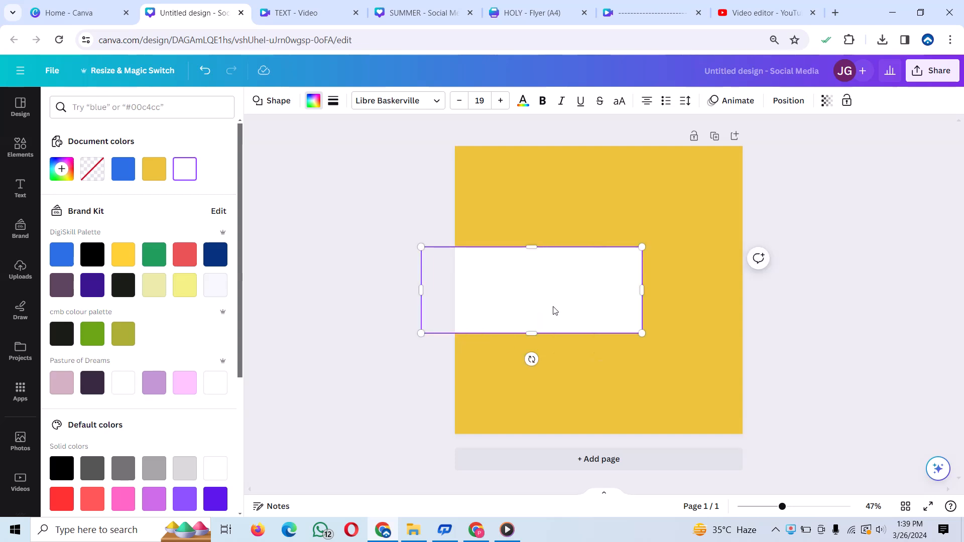
drag(553, 310, 669, 347)
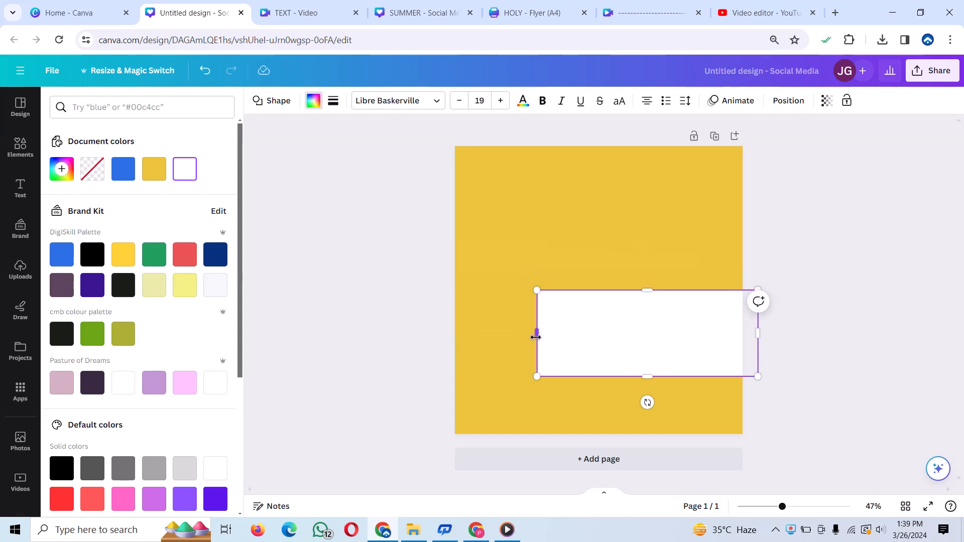
drag(535, 337, 448, 335)
drag(606, 337, 604, 365)
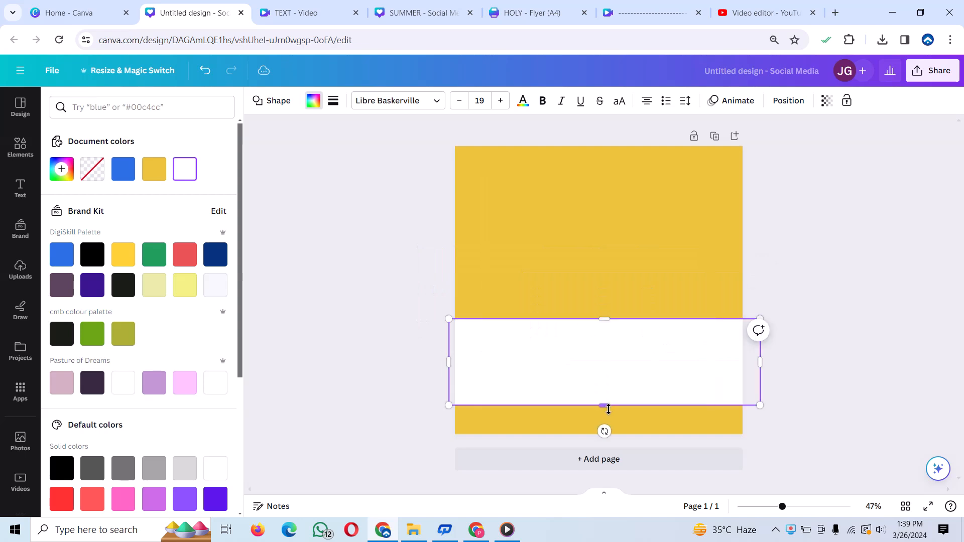
drag(608, 409, 607, 475)
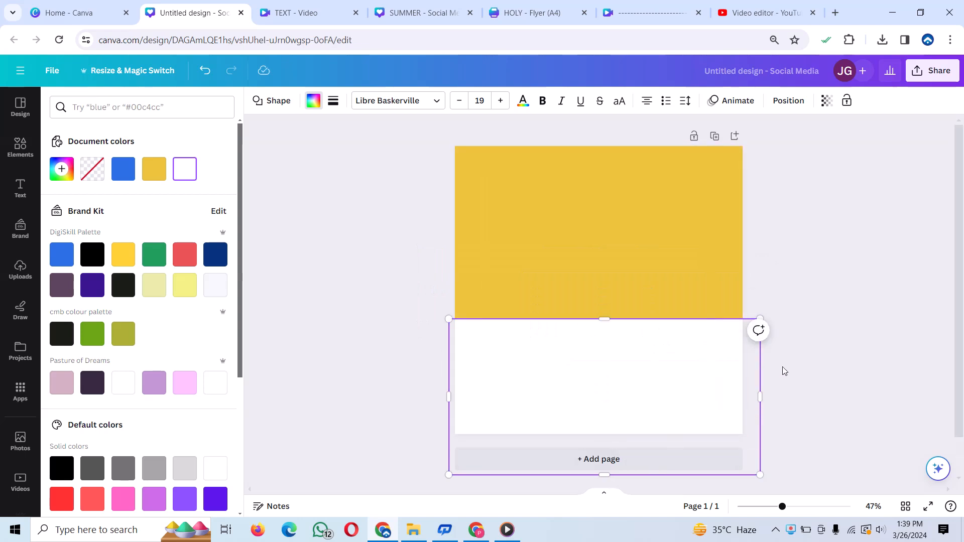
- Rotate the white rectangle to about -14° and position it as a slanted base rising to the right across the page's lower part
drag(658, 370, 687, 364)
drag(641, 435, 643, 416)
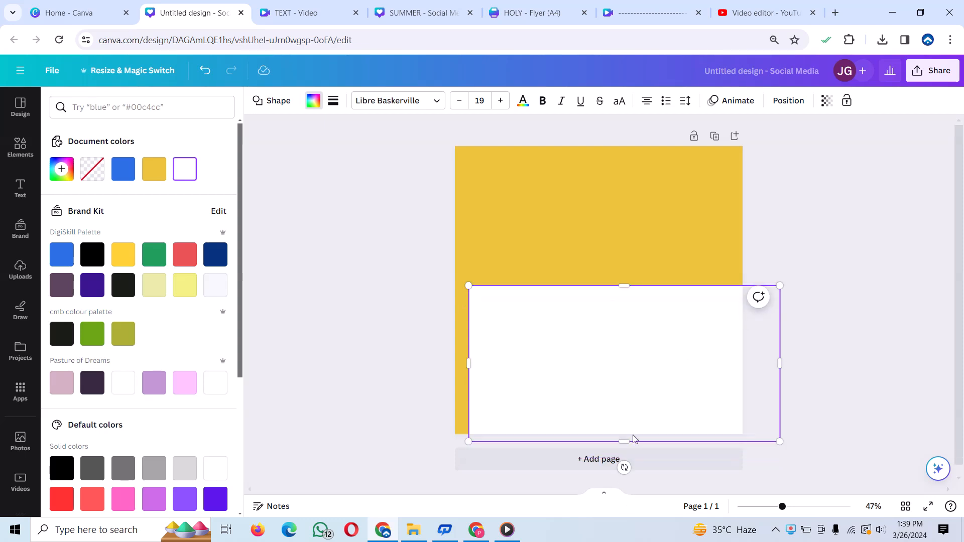
drag(623, 467, 662, 446)
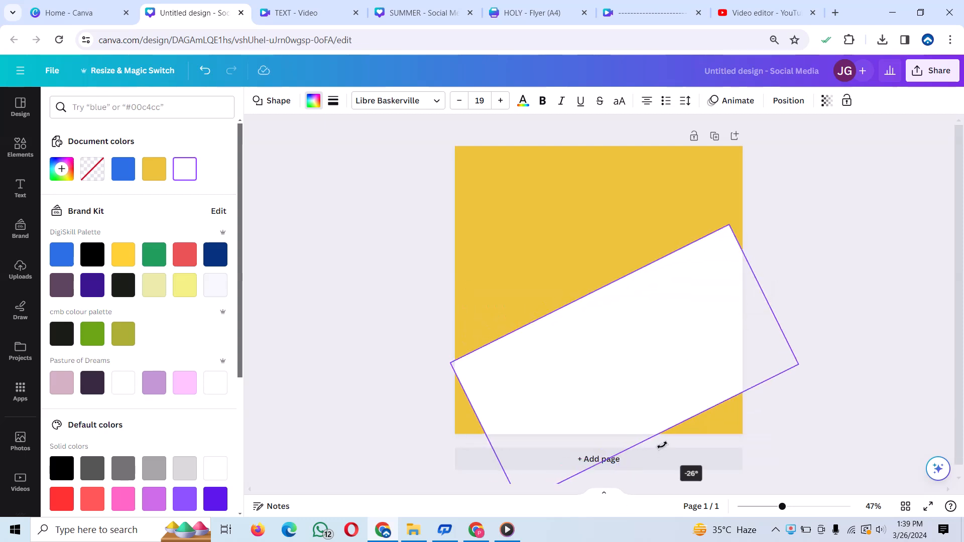
drag(607, 385, 592, 416)
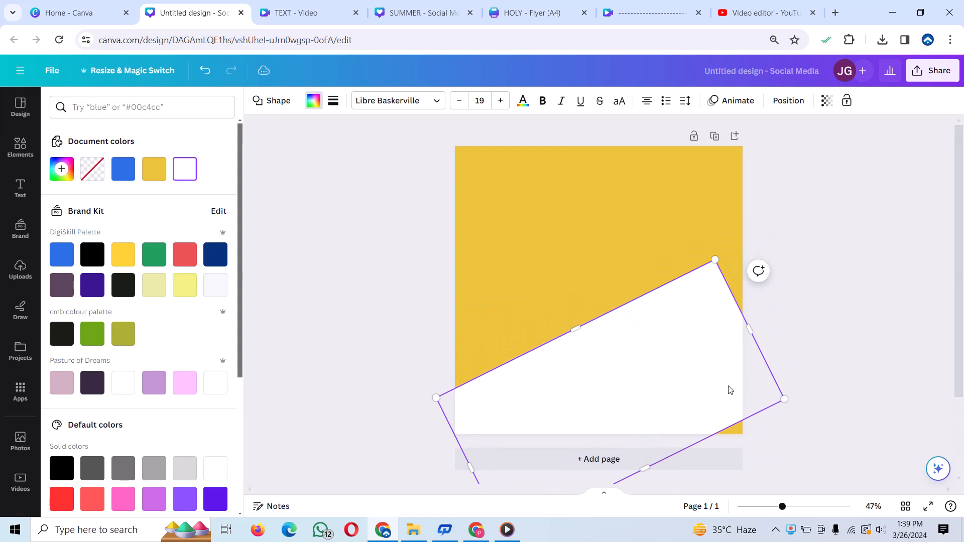
drag(697, 388, 719, 362)
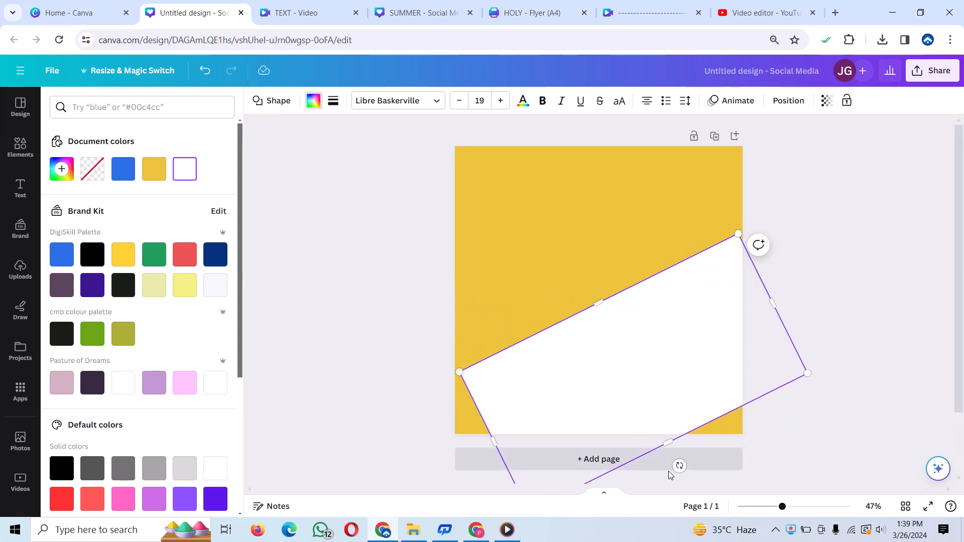
drag(678, 466, 656, 480)
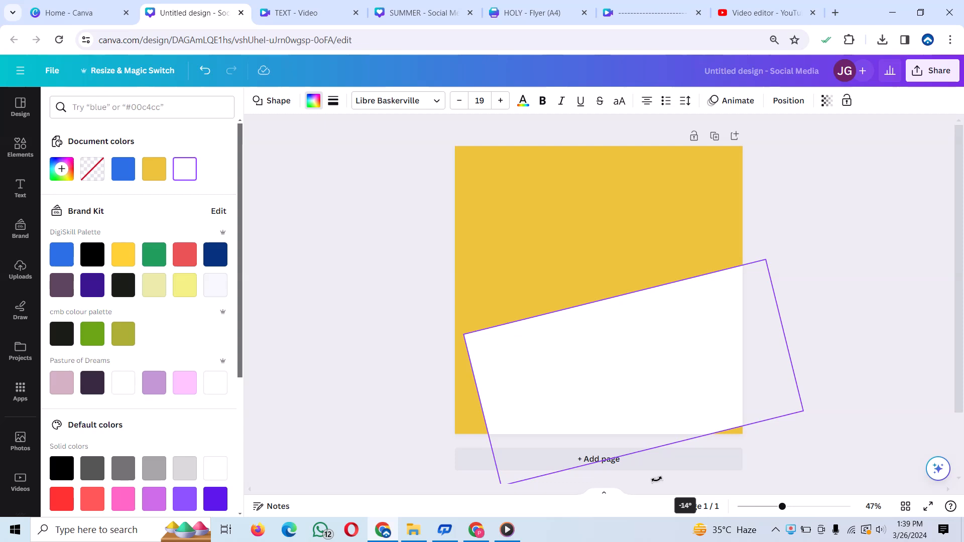
drag(681, 391, 649, 444)
key(Escape)
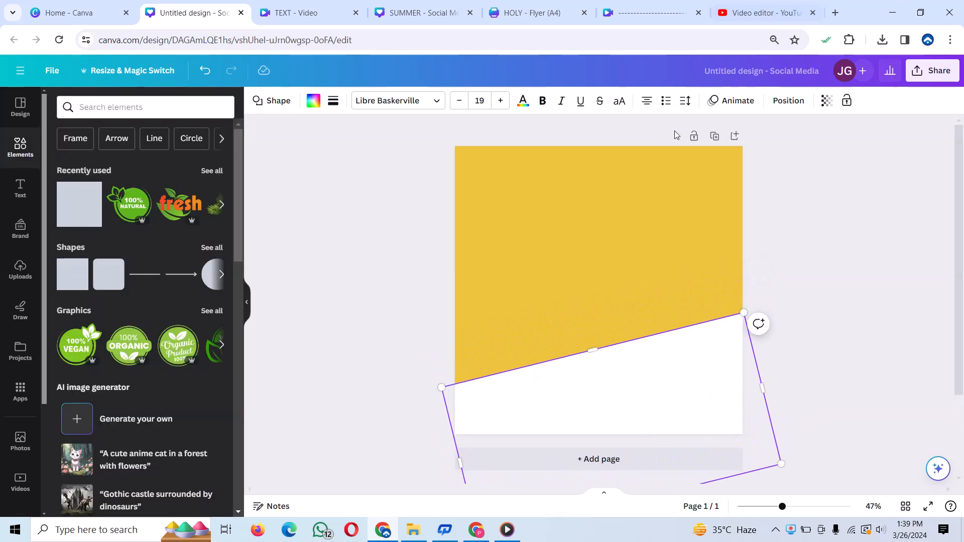
click(417, 249)
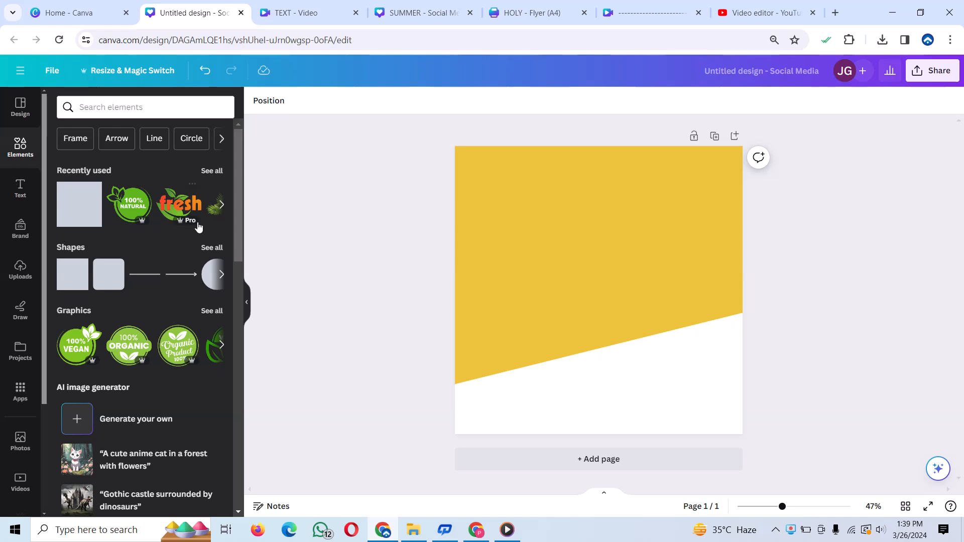
- Add the White Marble Cylinder Podium from the recently used elements and shrink it to about 30% of the page width, above the slanted edge
click(211, 170)
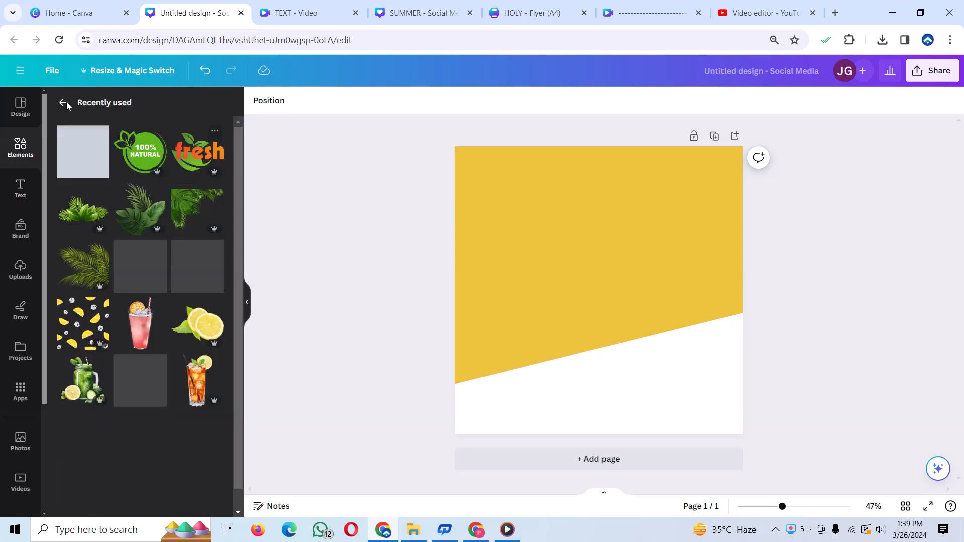
scroll(113, 446, down, 1)
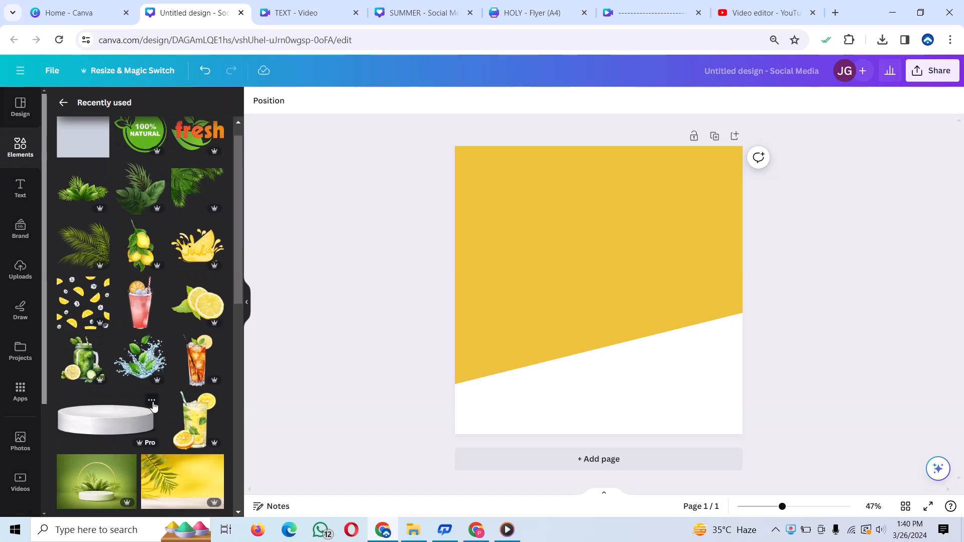
click(151, 402)
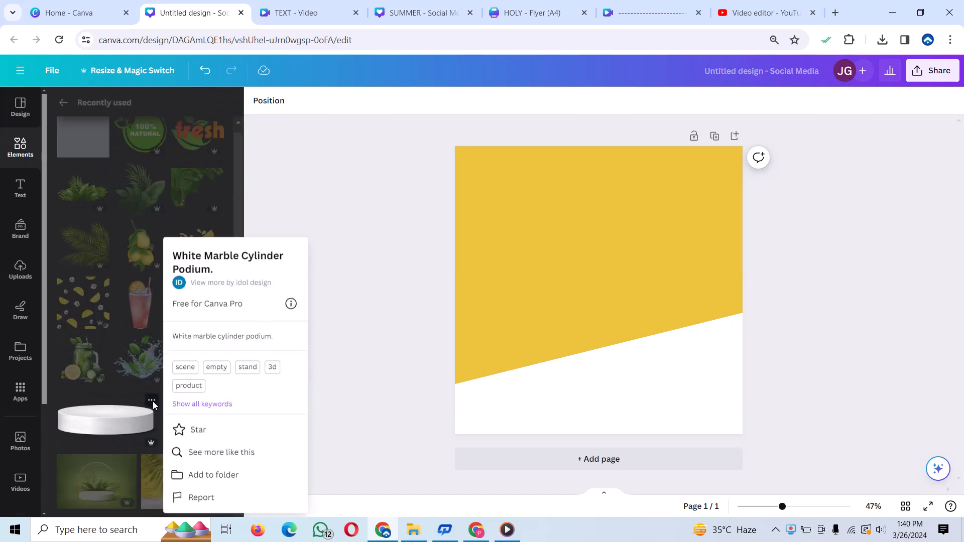
click(117, 424)
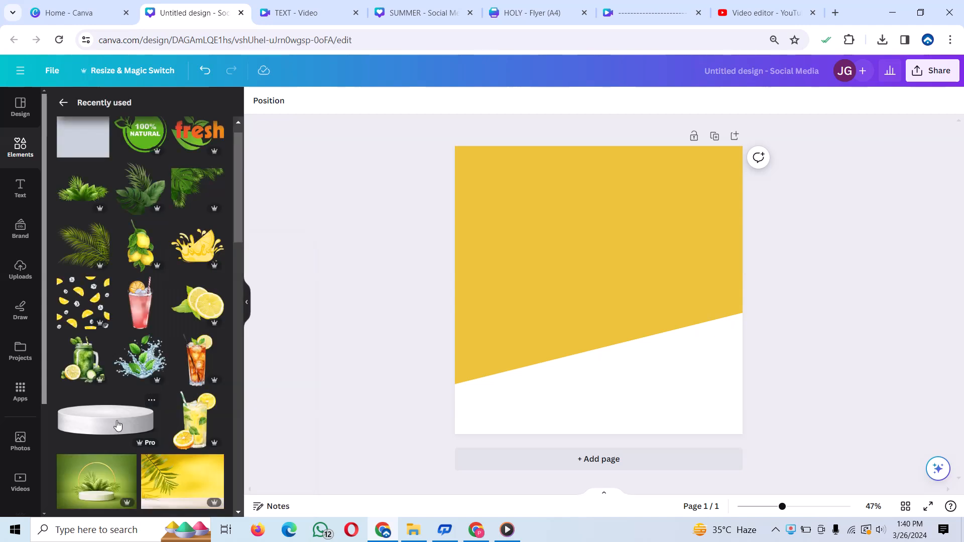
click(108, 426)
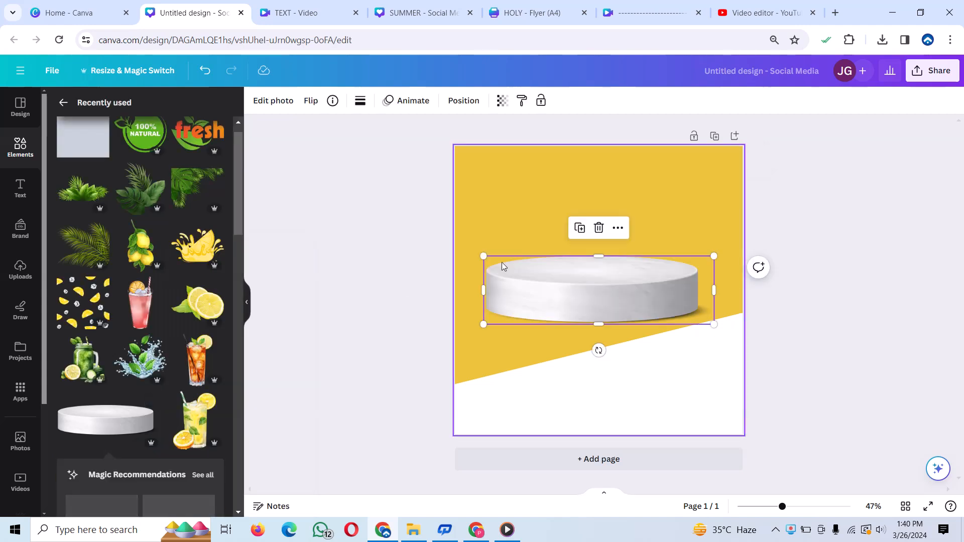
drag(712, 255, 567, 339)
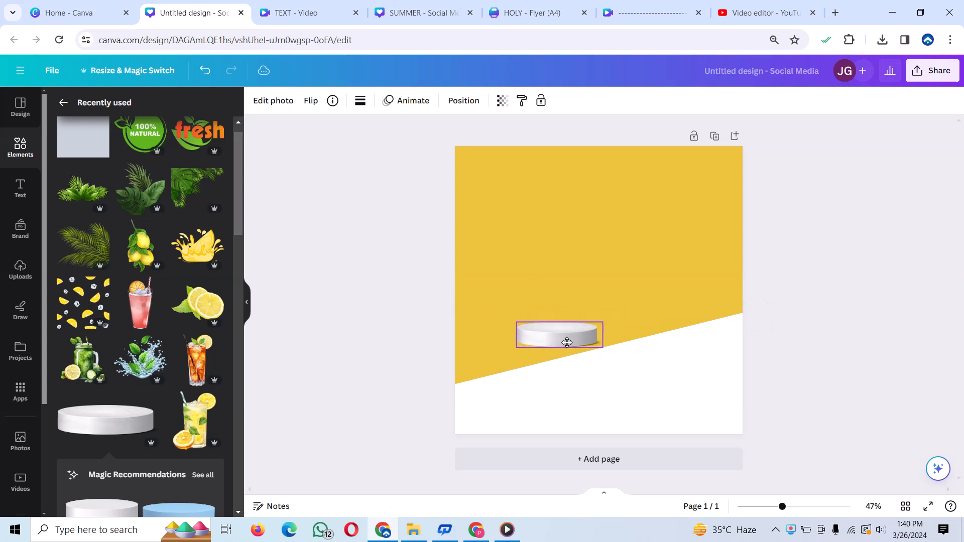
click(628, 368)
- Duplicate the podium, place the copy above and to the right of the original, and make the original slightly smaller
click(571, 337)
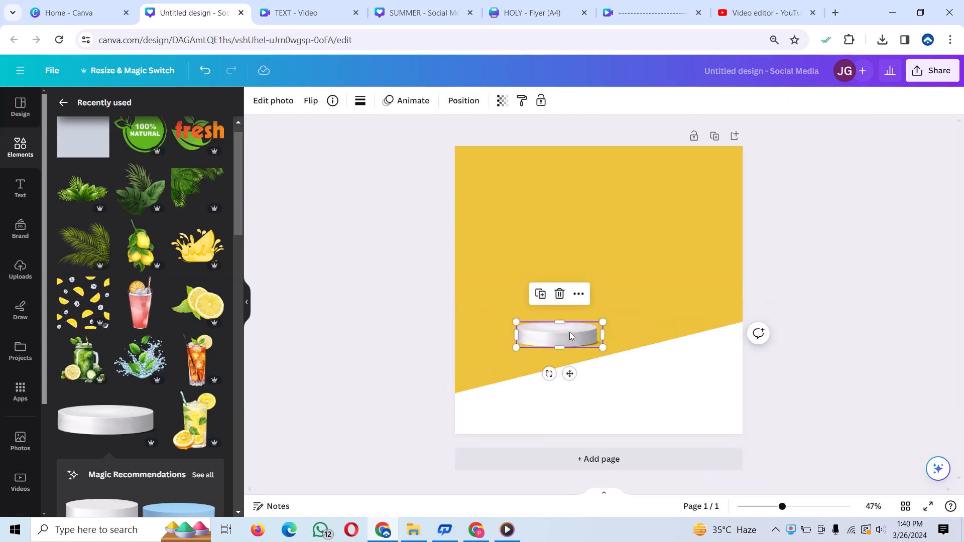
click(541, 293)
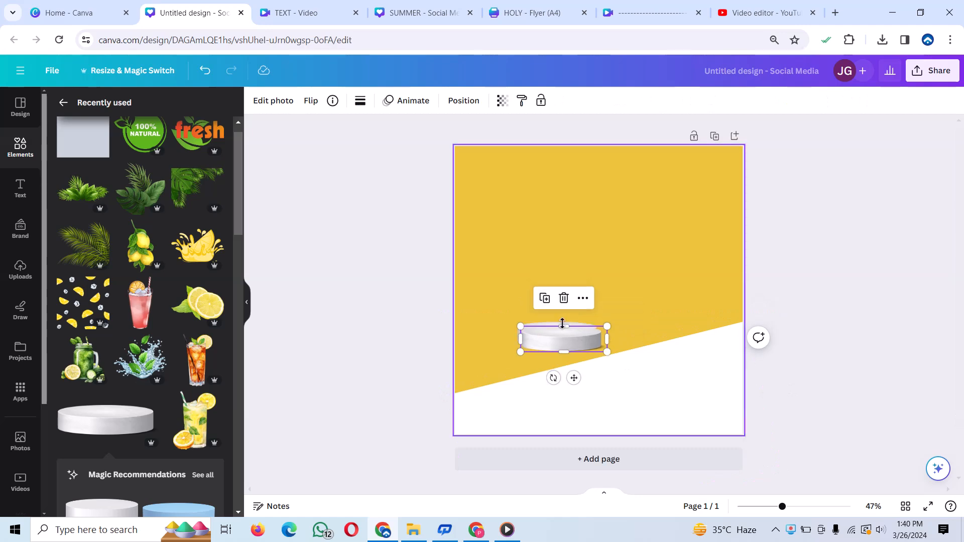
drag(564, 331, 615, 297)
click(564, 331)
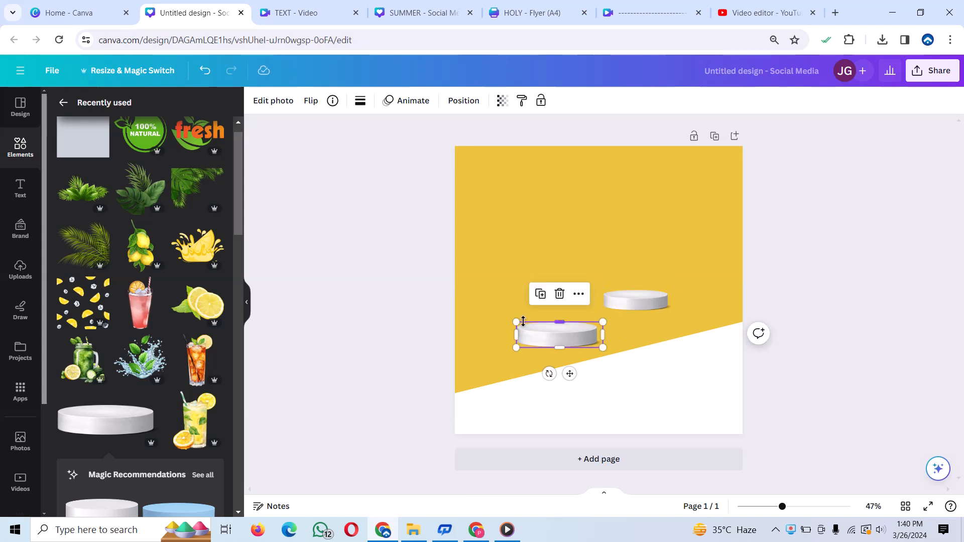
drag(514, 320, 519, 323)
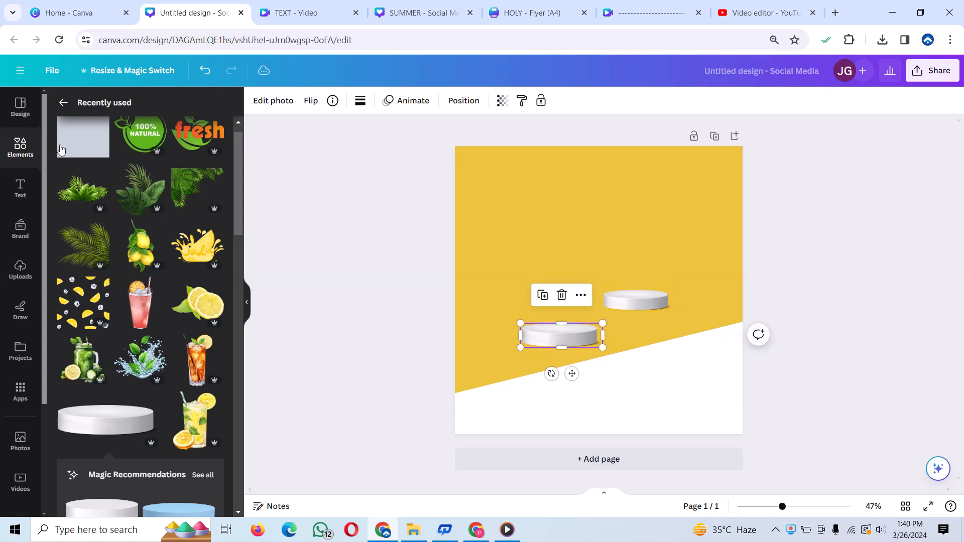
- Search the elements library for "lemon drink" and show all matching graphics
click(19, 149)
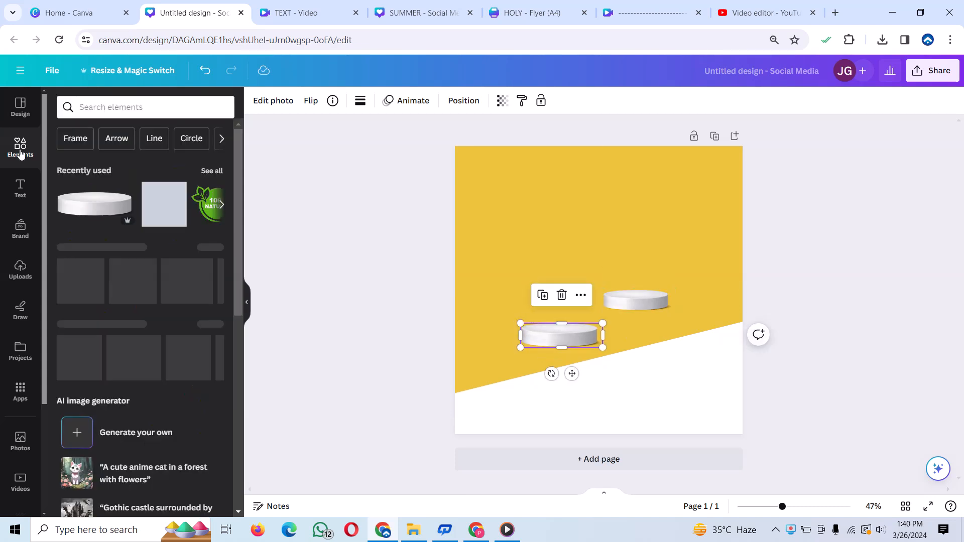
click(178, 109)
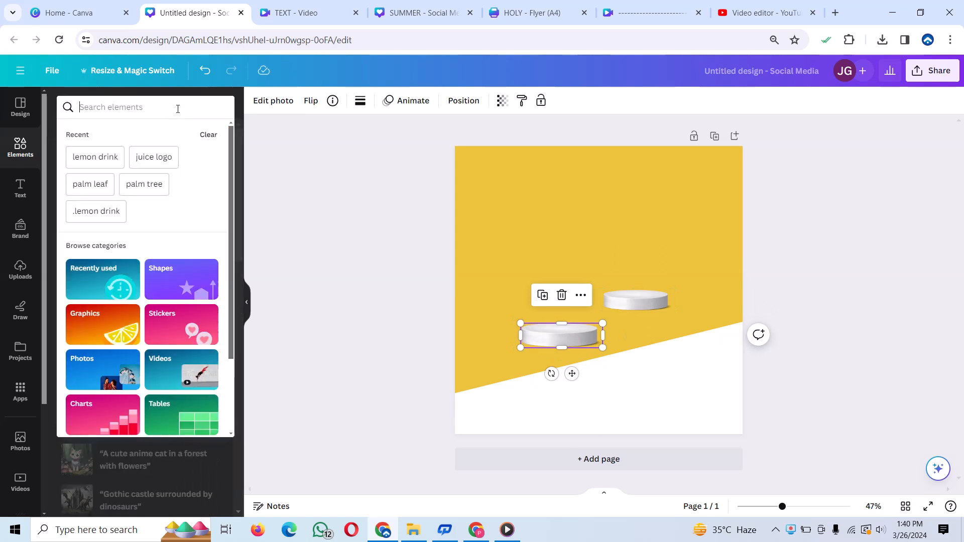
text(lemon)
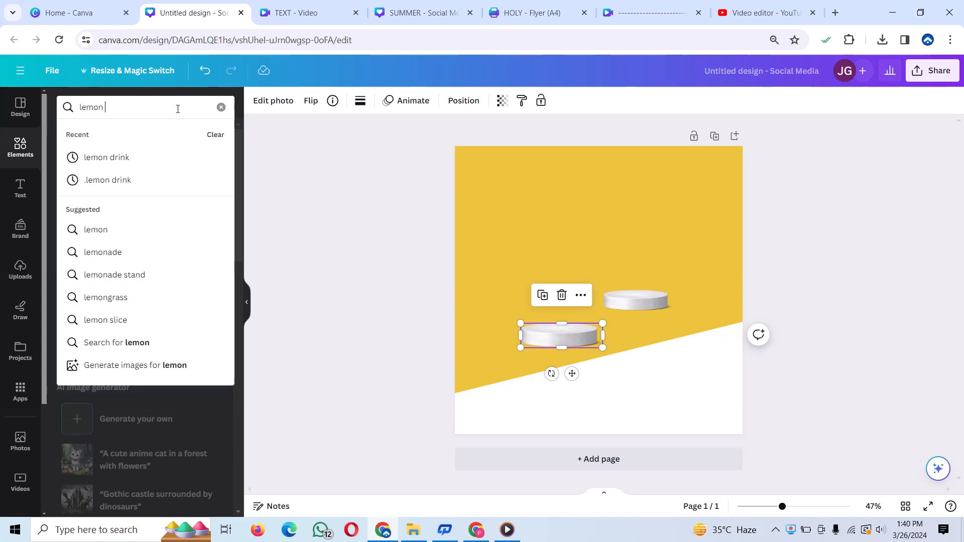
click(108, 159)
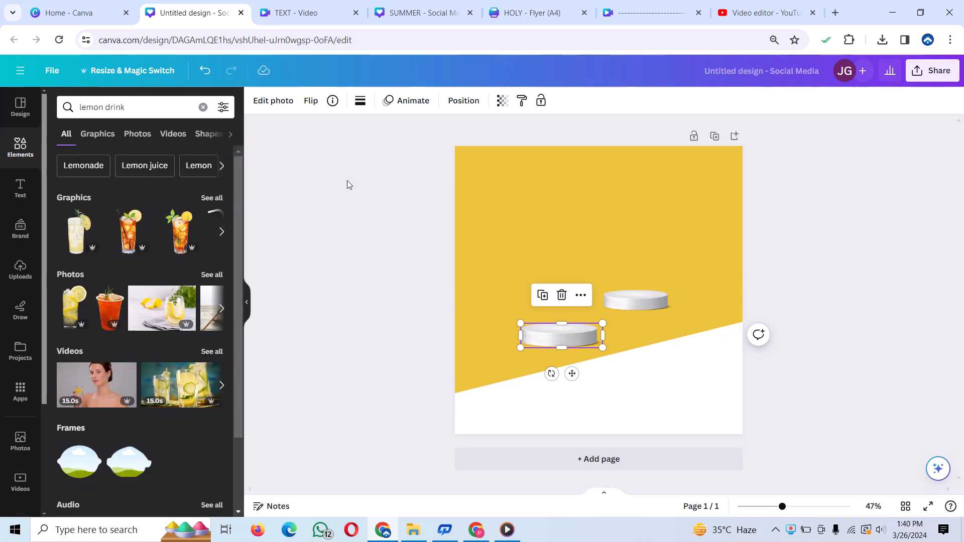
click(210, 198)
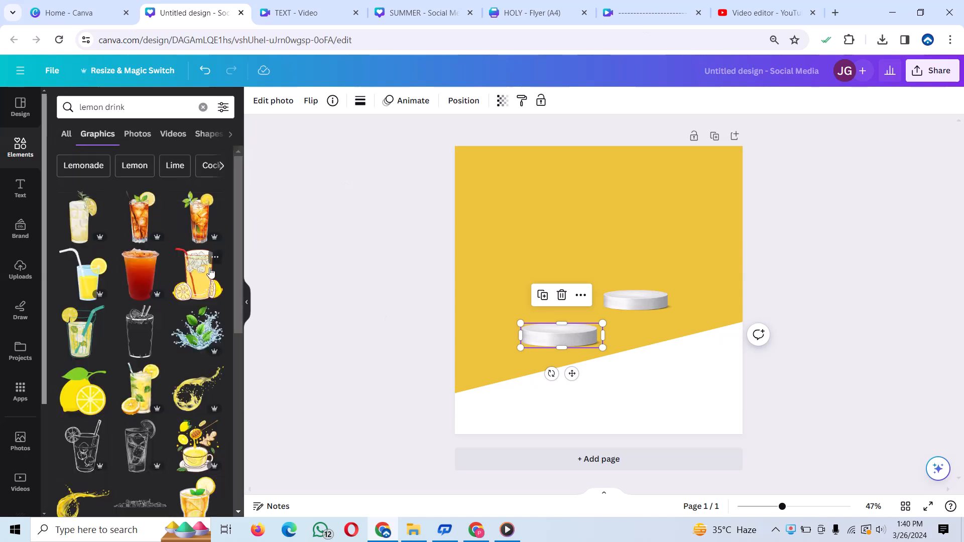
- Add the lemonade glass graphic with straw and citrus slices, shrink it, and stand it on the lower-left podium
click(140, 387)
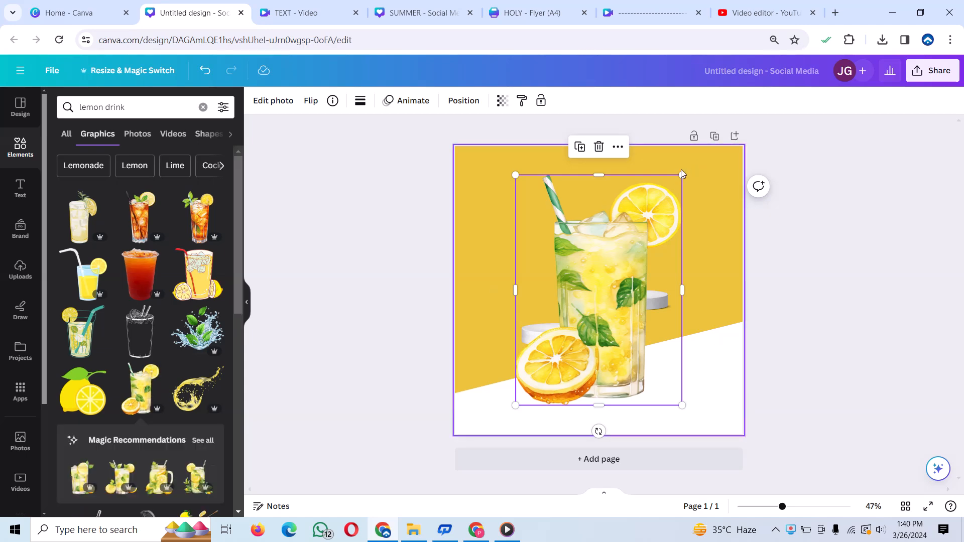
drag(681, 174, 584, 312)
drag(549, 361, 554, 288)
click(471, 354)
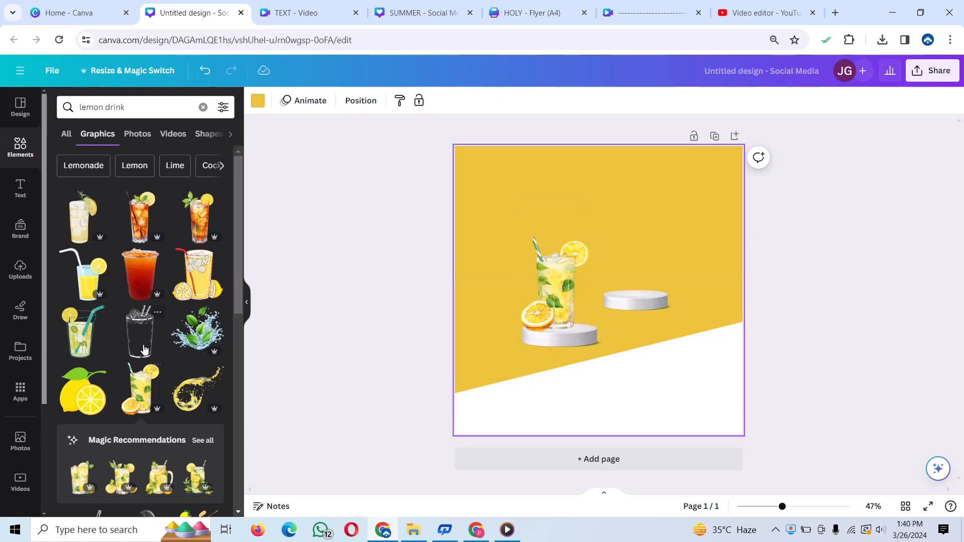
- Add the mint leaves water splash graphic, shrink it, and place it beside the lemonade glass at the podium's right edge
click(197, 329)
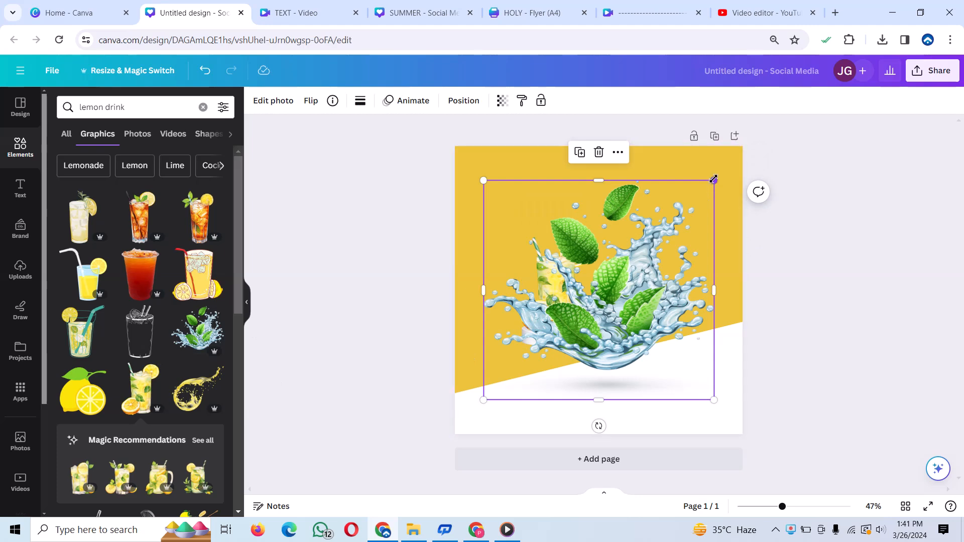
drag(714, 180, 542, 344)
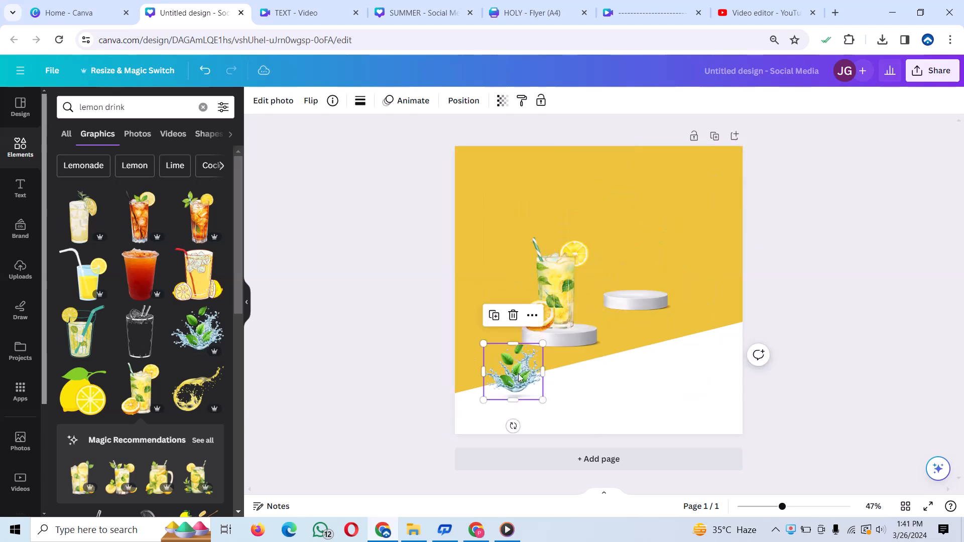
drag(520, 377, 591, 312)
click(674, 273)
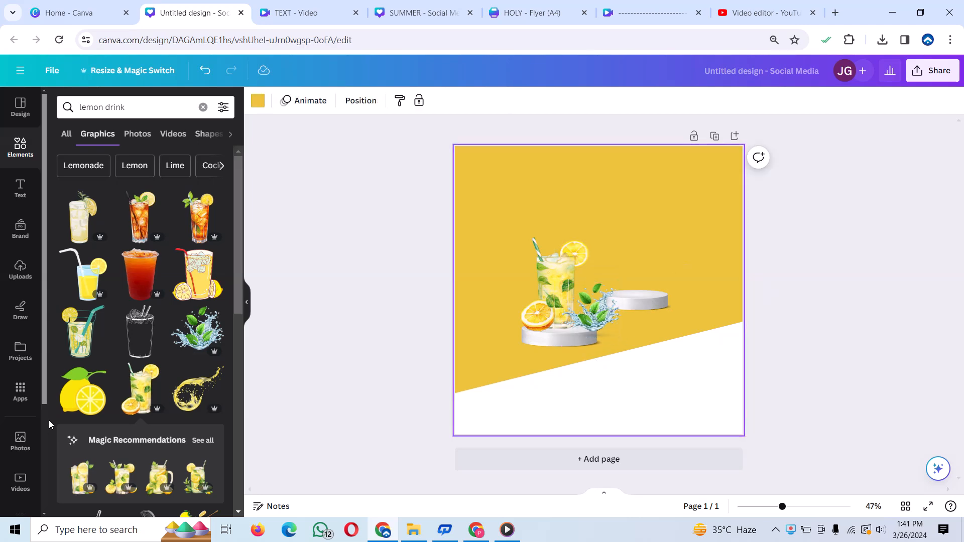
- Add the green drink jar graphic with lemon and cucumber, shrink it, and position it above the right podium
scroll(158, 273, down, 10)
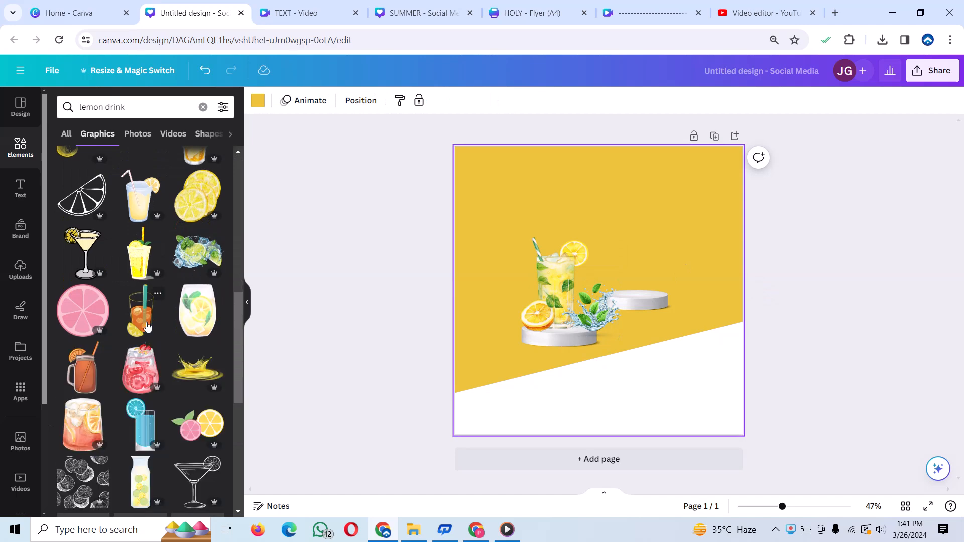
scroll(170, 305, down, 2)
scroll(171, 305, down, 3)
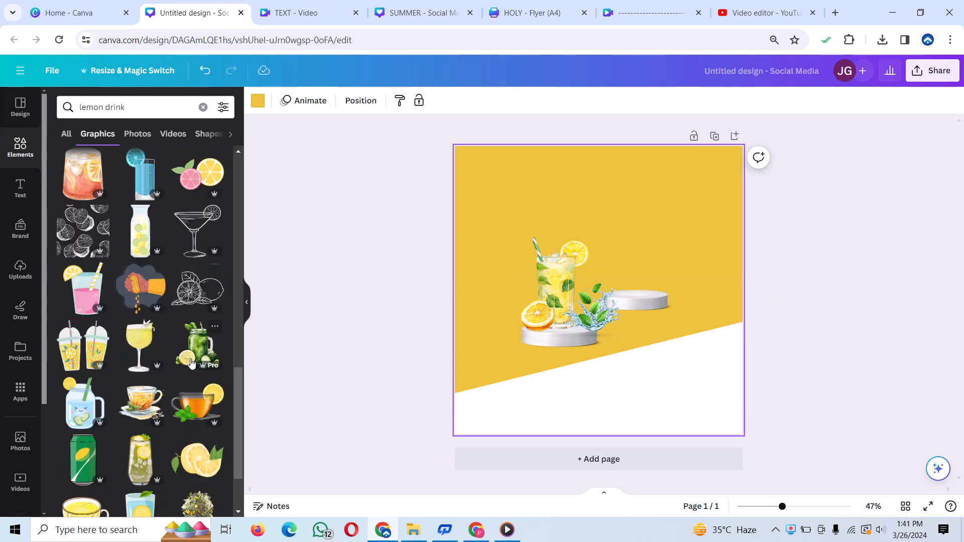
click(197, 347)
drag(605, 304, 644, 263)
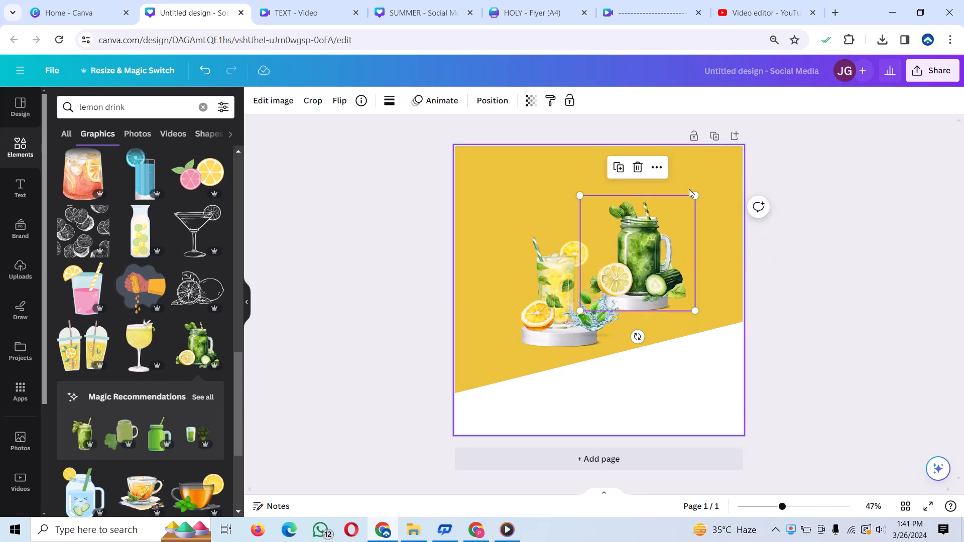
drag(695, 196, 670, 221)
drag(625, 250, 652, 236)
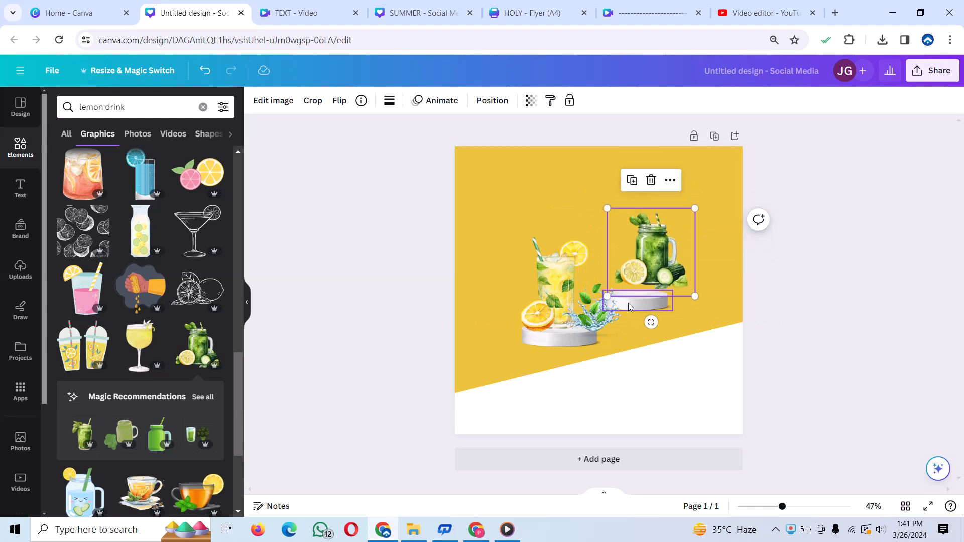
- Move the right podium and green drink jar lower so the jar stands on the podium, and nudge the white slanted base slightly down
drag(628, 302, 641, 309)
mouse_move(636, 231)
mouse_down()
mouse_move(637, 261)
mouse_move(637, 243)
mouse_up()
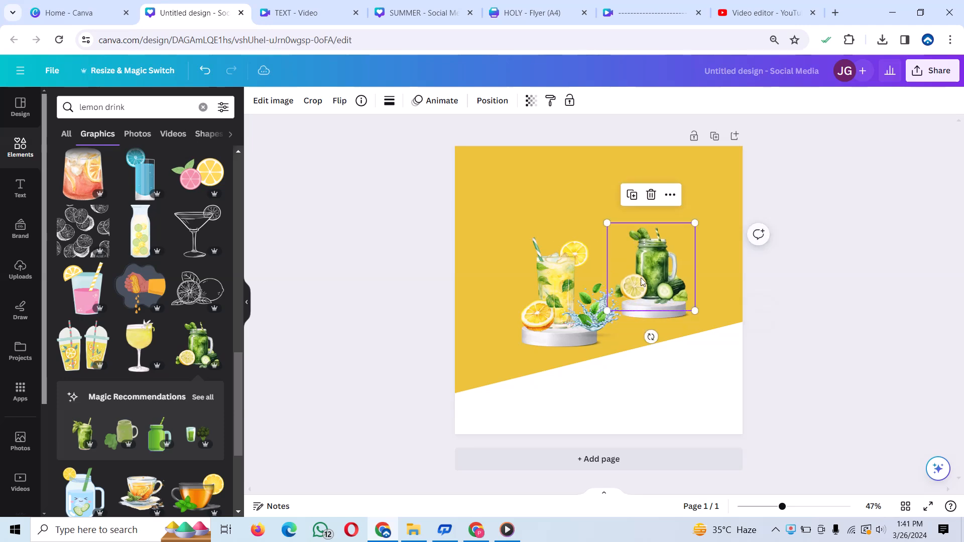
drag(647, 316, 639, 322)
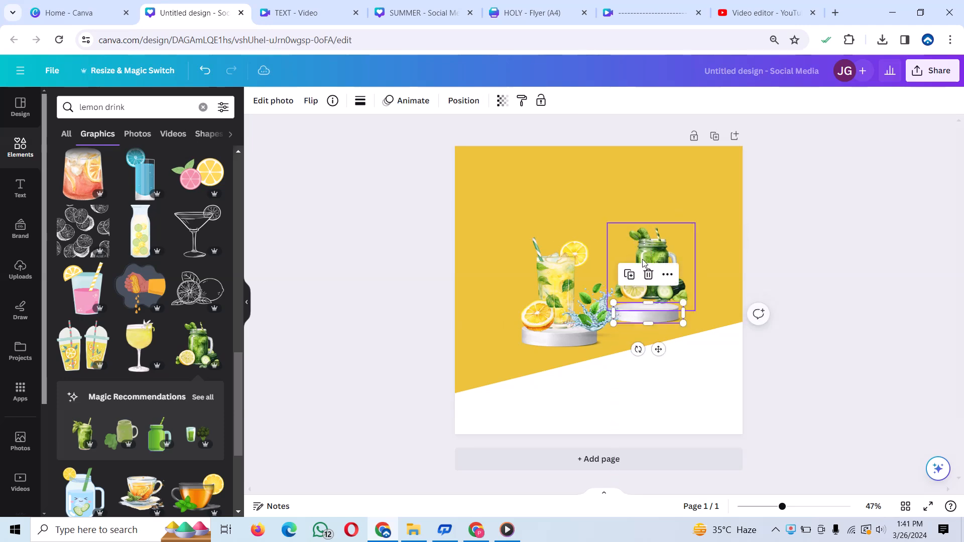
drag(653, 254, 642, 262)
click(627, 354)
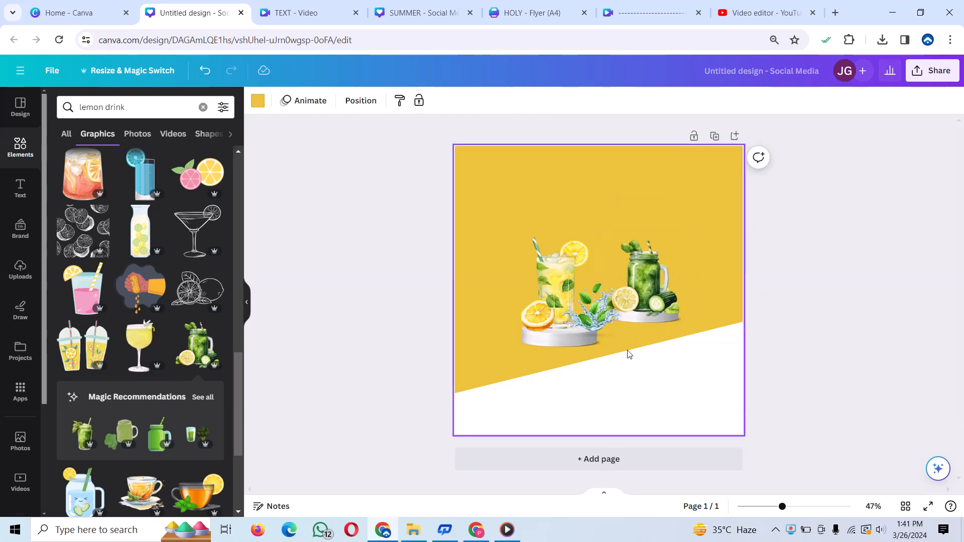
drag(682, 364, 685, 362)
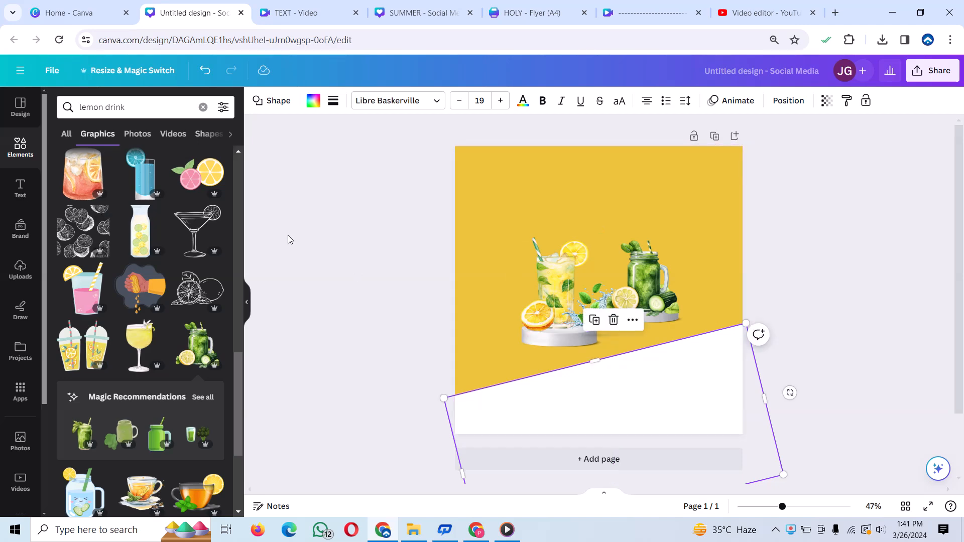
- Add the lemon slices with leaves graphic, rotate it clockwise, and move it partly off the page's left edge beside the lemonade glass
scroll(167, 322, up, 5)
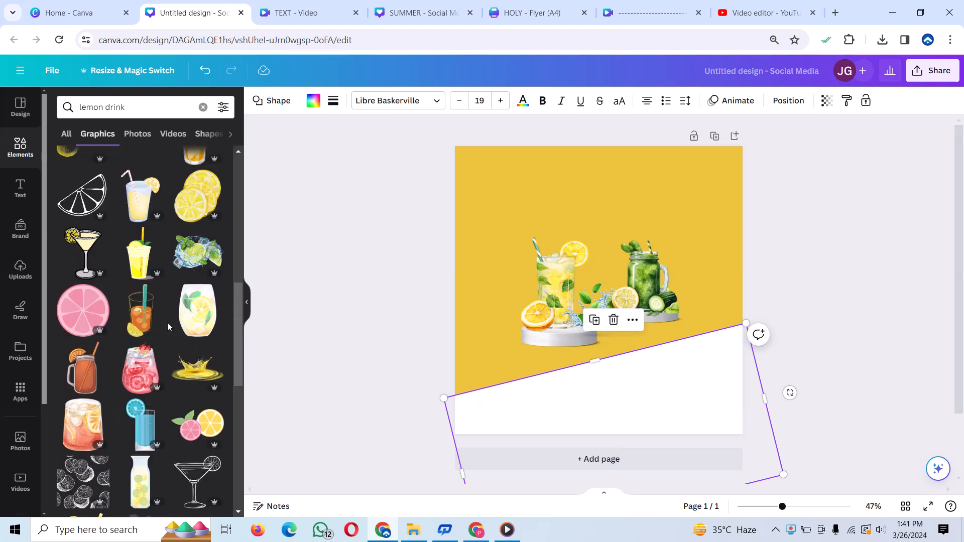
scroll(167, 322, up, 3)
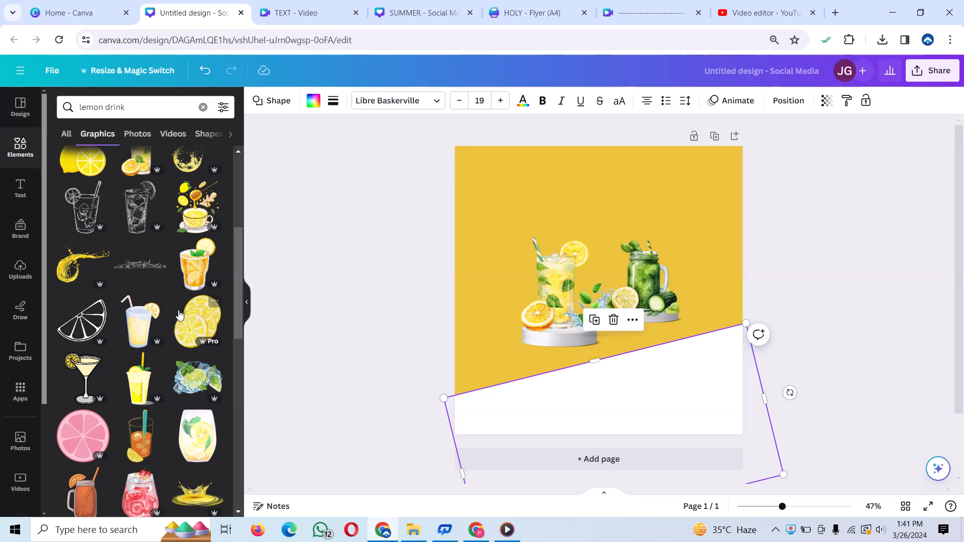
scroll(125, 301, up, 5)
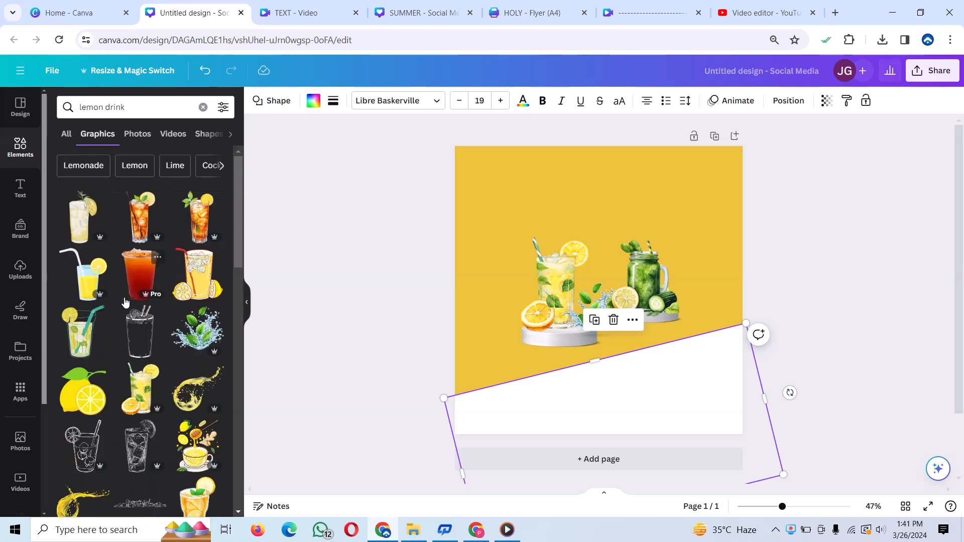
scroll(161, 300, down, 3)
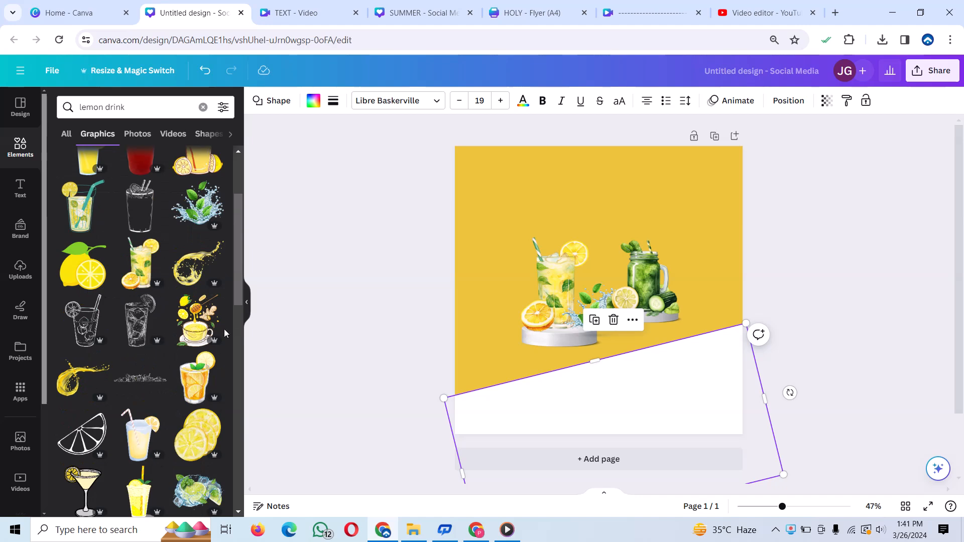
scroll(224, 329, down, 7)
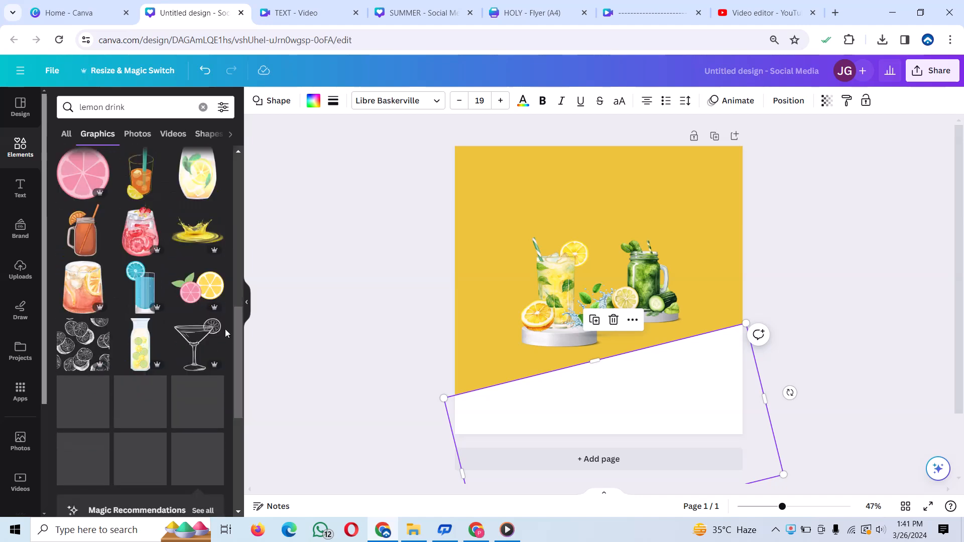
scroll(216, 311, down, 6)
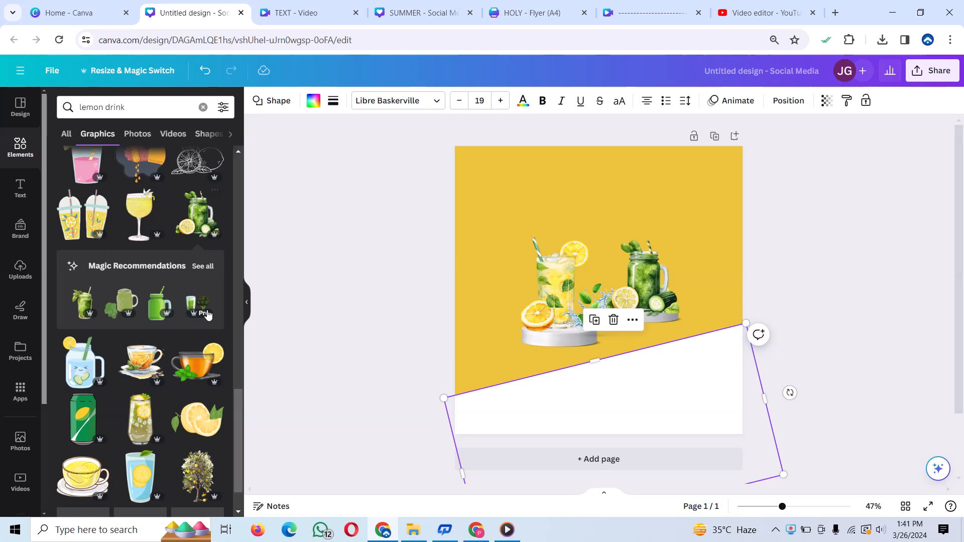
click(209, 379)
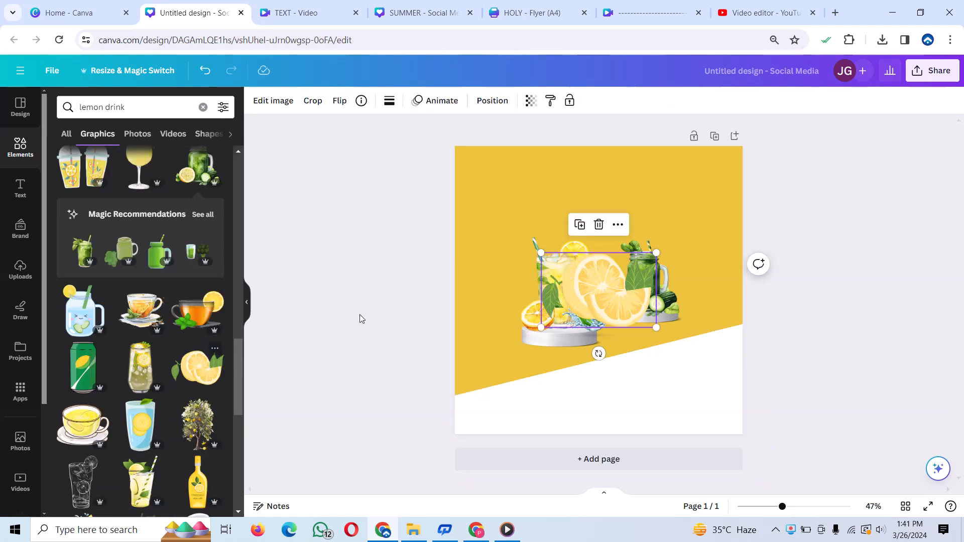
drag(586, 283, 513, 268)
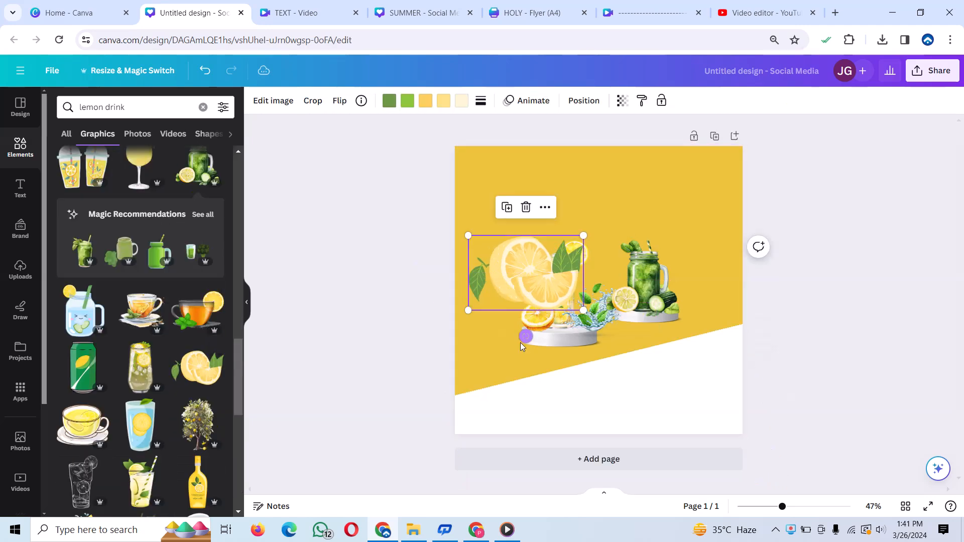
drag(411, 338, 486, 321)
drag(515, 268, 477, 290)
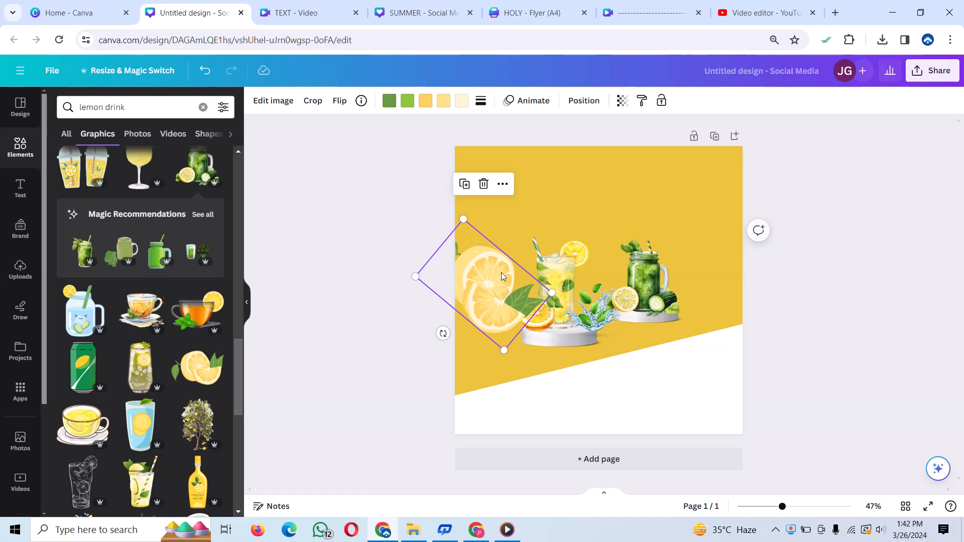
- Shrink the lemon slices and place two rotated copies on the page's right edge, one near the top and one at the slanted base
drag(549, 295, 755, 201)
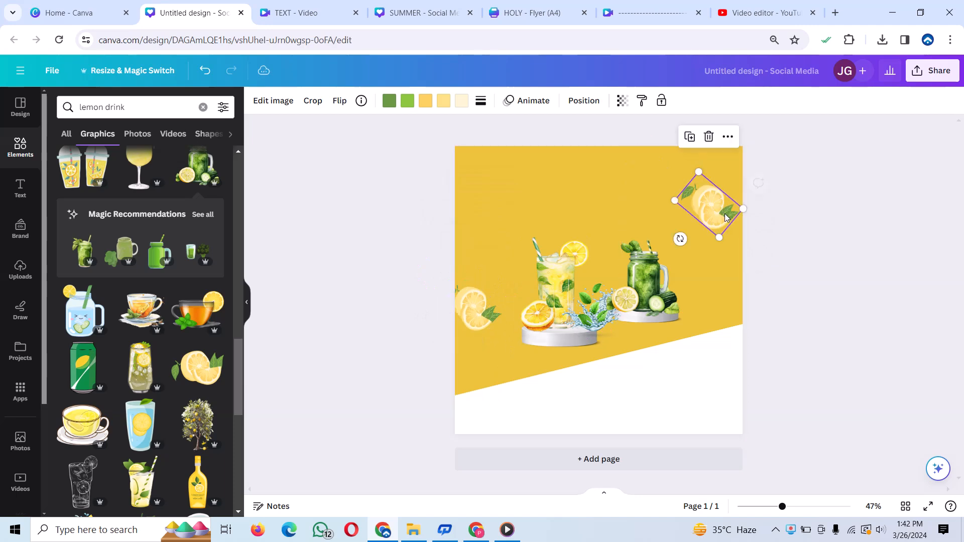
drag(674, 236, 724, 306)
click(710, 192)
click(709, 135)
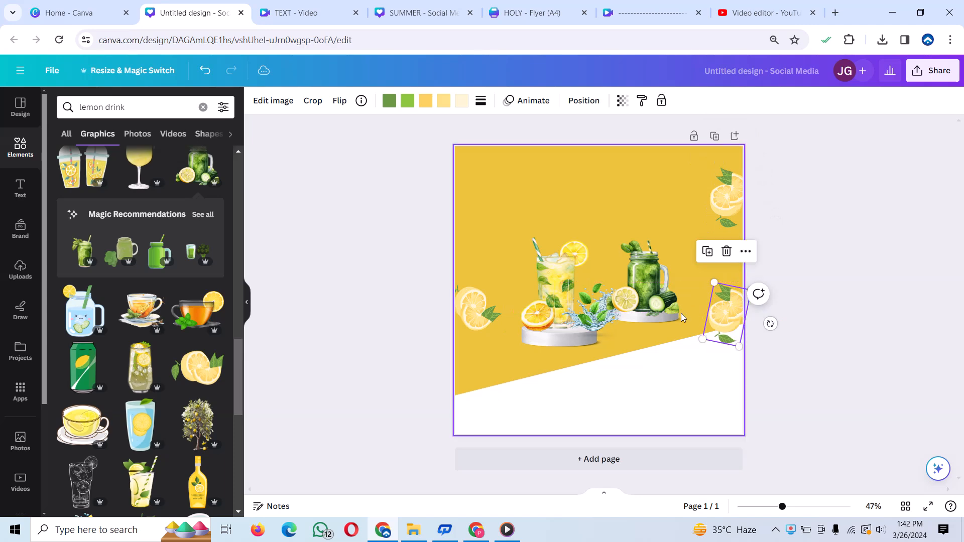
click(593, 242)
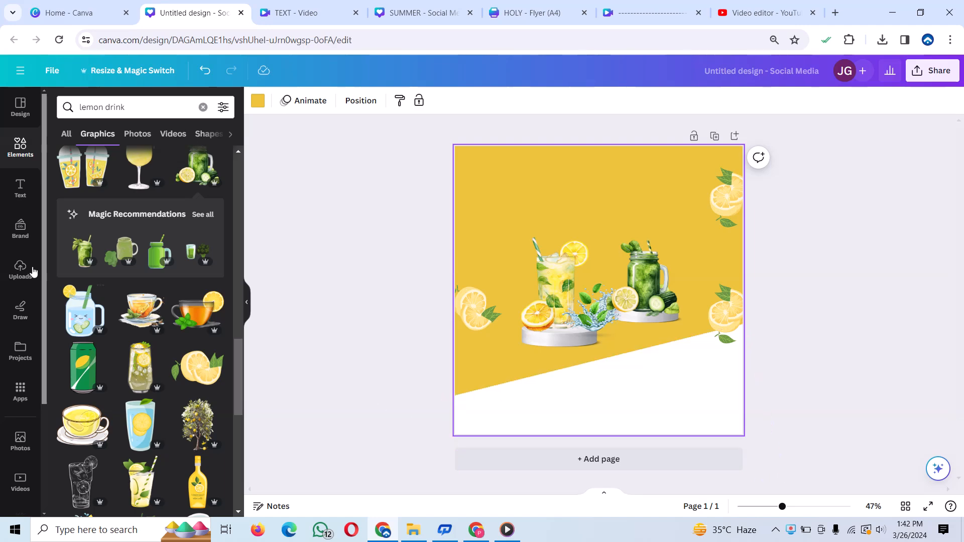
- Search the elements library for "palm leaf" and show all matching graphics
click(29, 157)
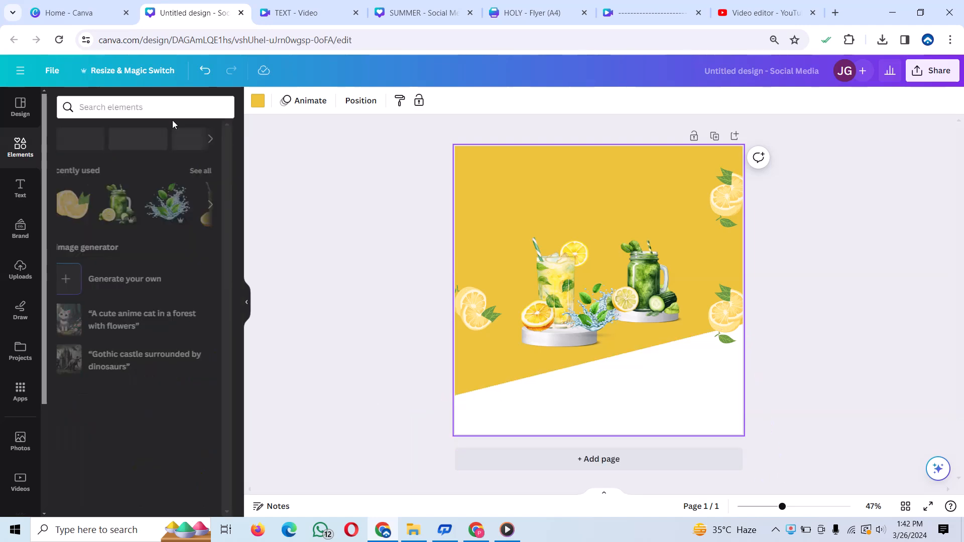
click(197, 113)
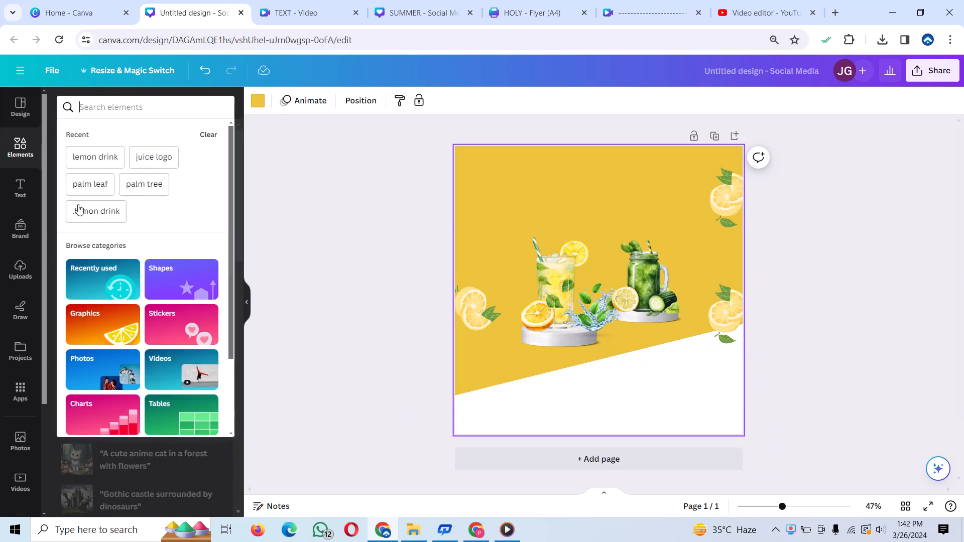
text(palm)
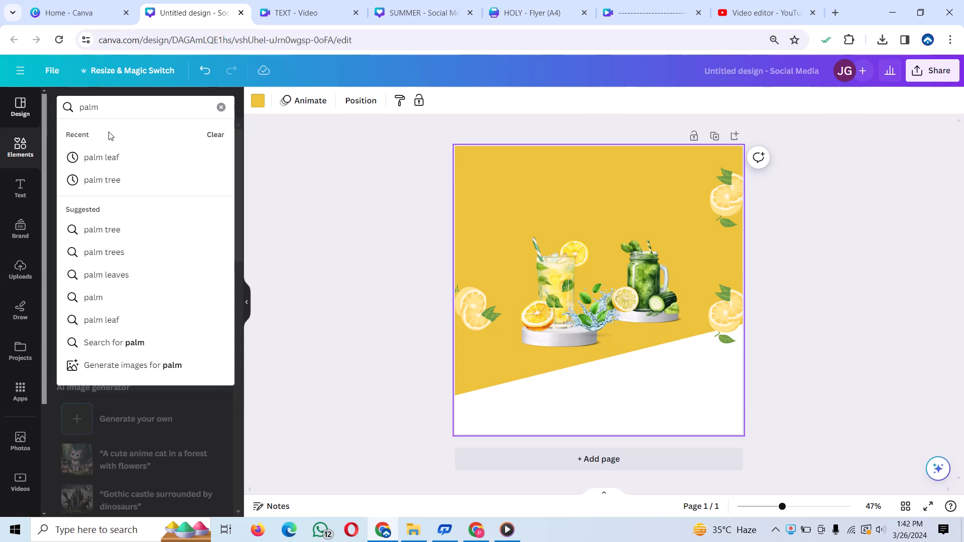
click(114, 157)
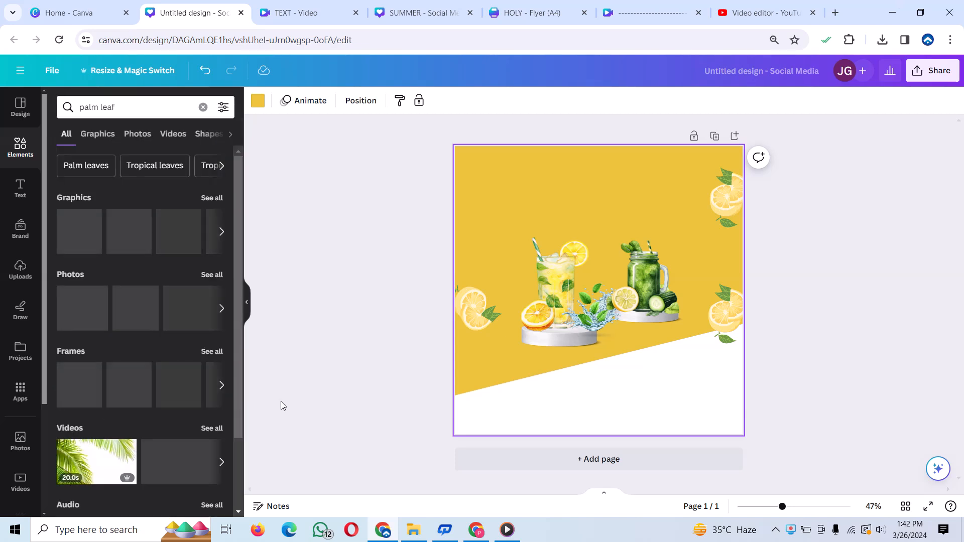
click(205, 202)
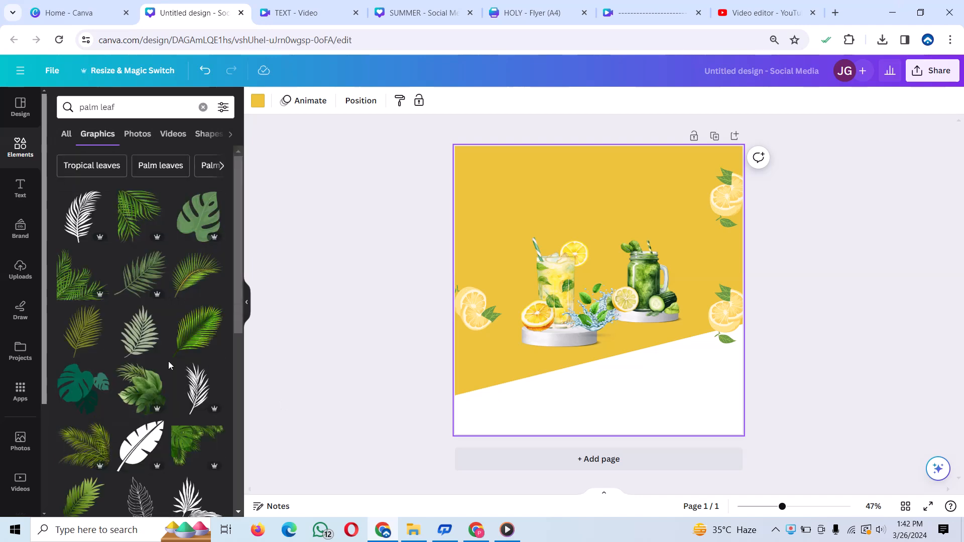
- Add the hanging palm and monstera leaves corner graphic, shrink it, and fit it into the page's top-left corner
scroll(167, 360, down, 4)
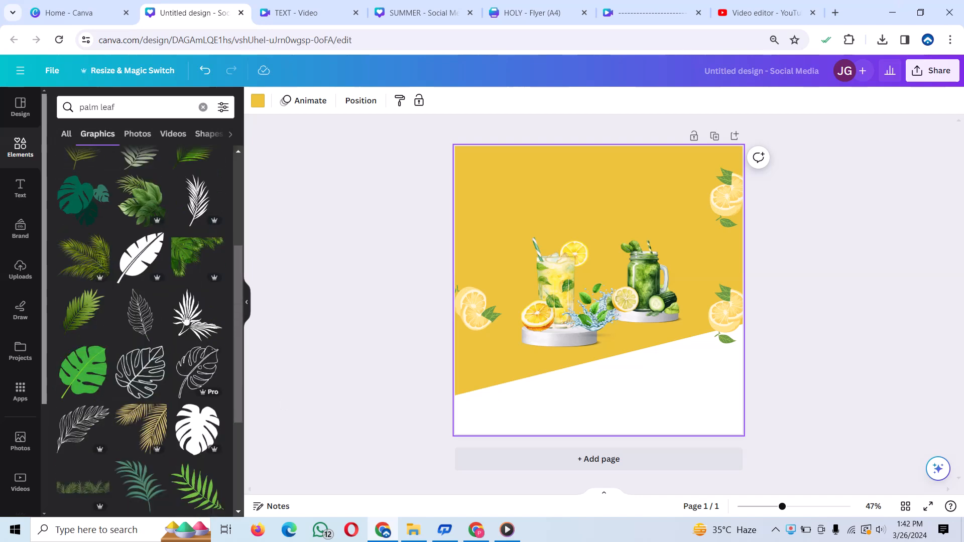
click(196, 258)
drag(714, 200, 599, 291)
drag(547, 322, 508, 187)
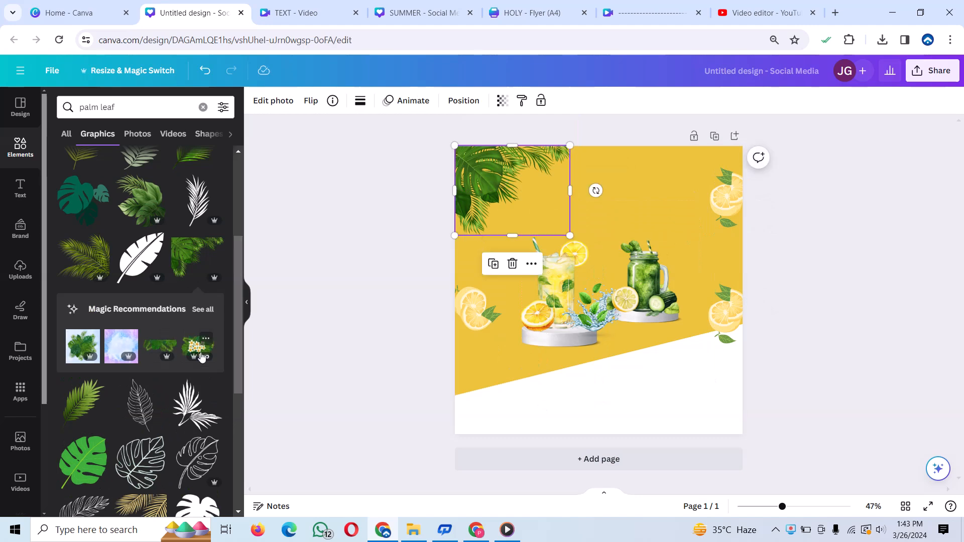
- Look through the palm leaf graphics for a leafy cluster to decorate the white slanted base
scroll(176, 323, down, 5)
scroll(176, 322, down, 10)
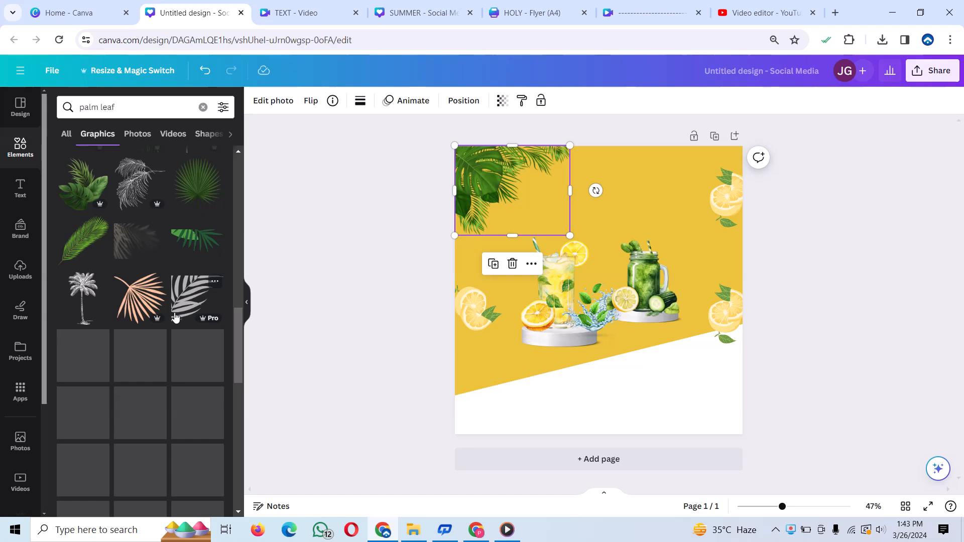
scroll(169, 285, down, 10)
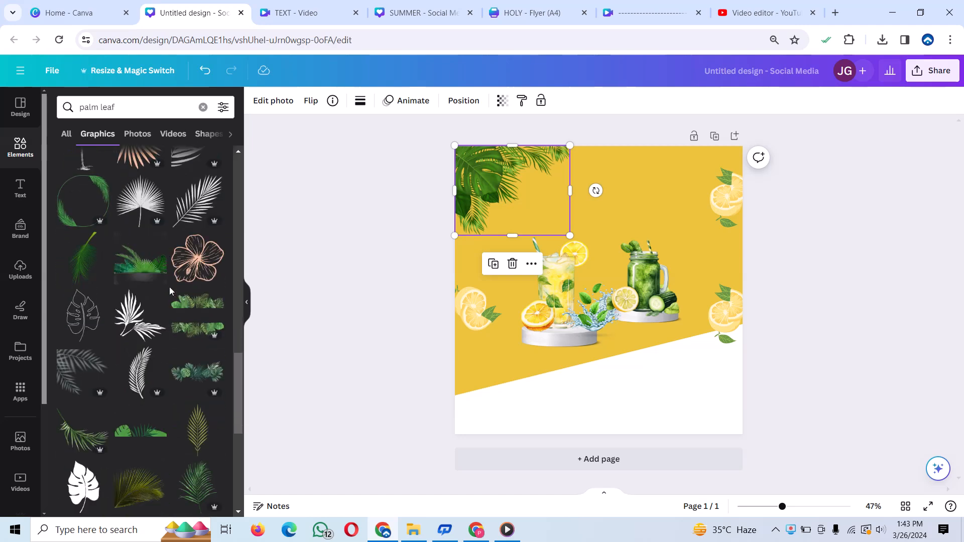
scroll(170, 291, down, 4)
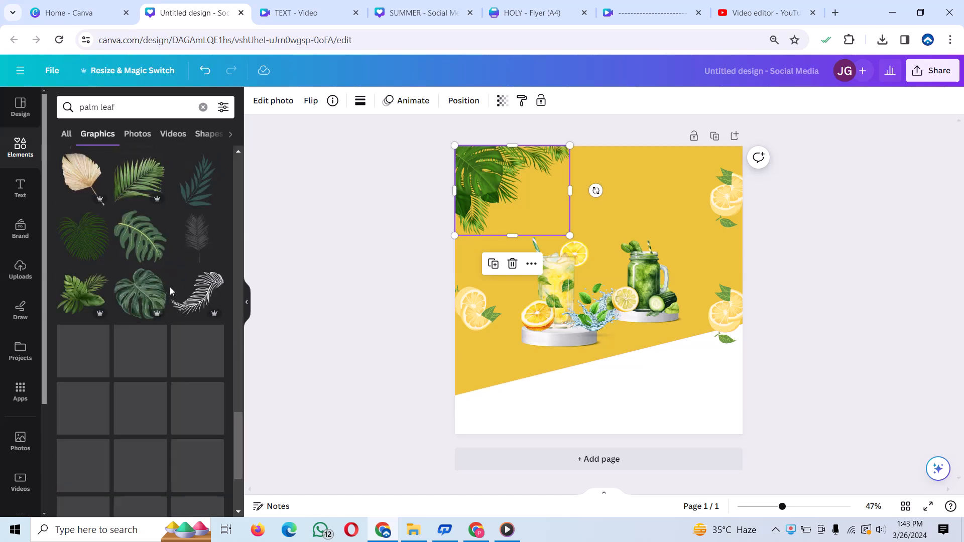
scroll(171, 290, down, 10)
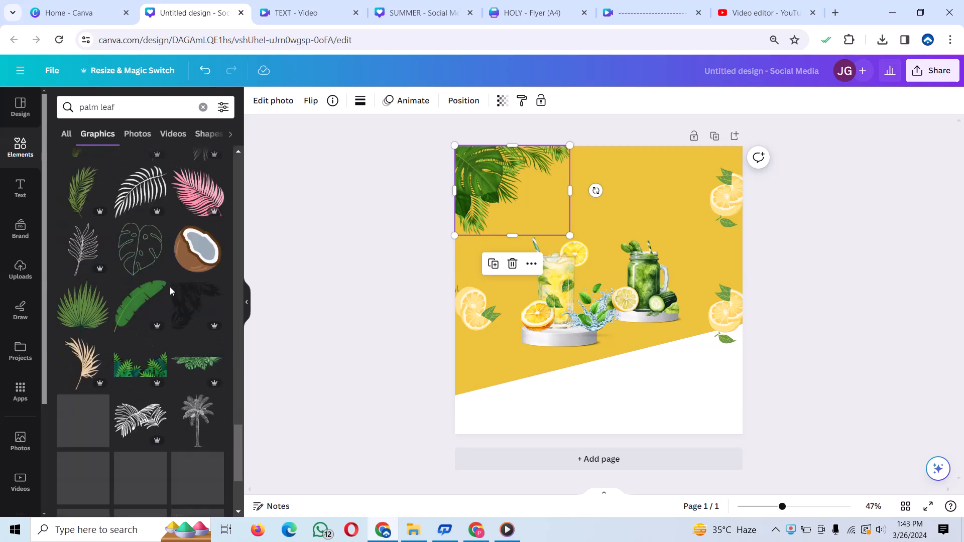
scroll(170, 287, down, 5)
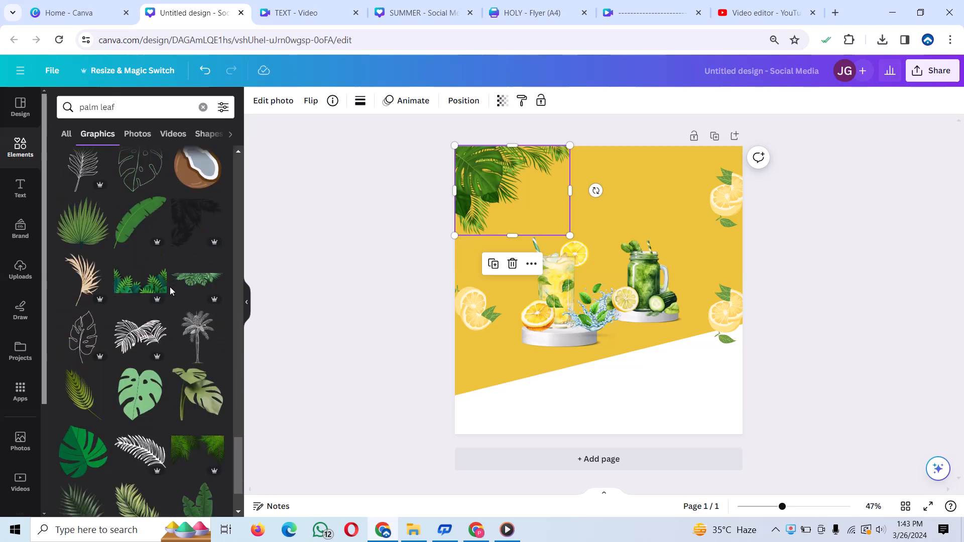
scroll(170, 287, down, 5)
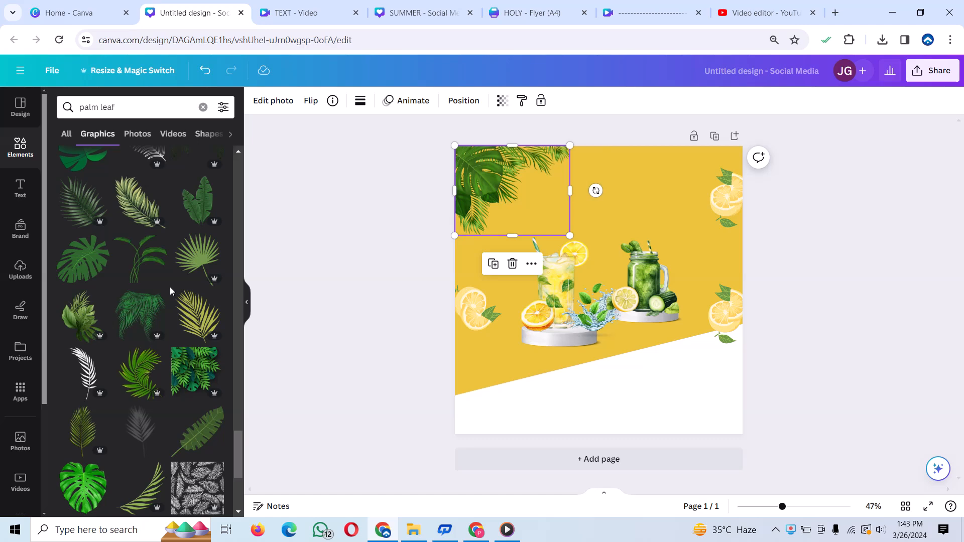
scroll(170, 290, down, 8)
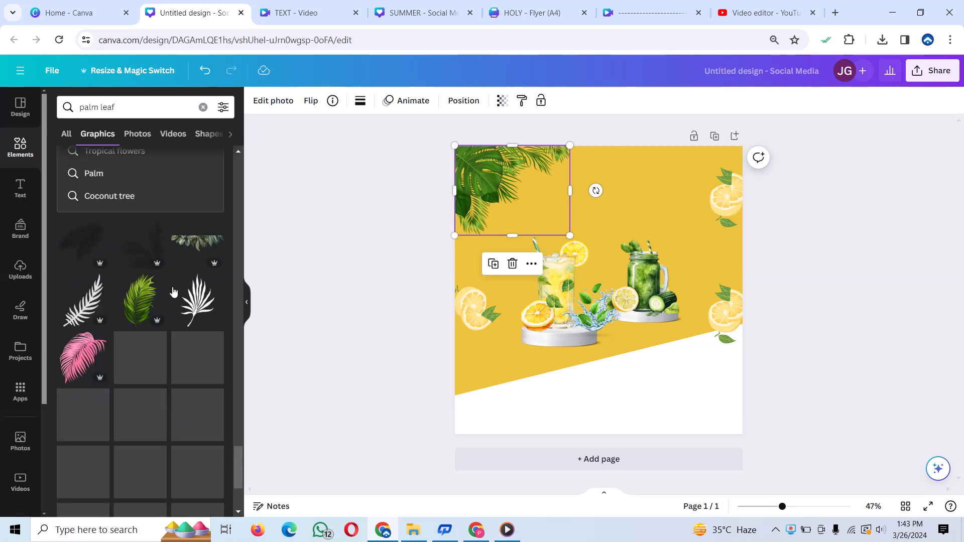
scroll(173, 291, down, 5)
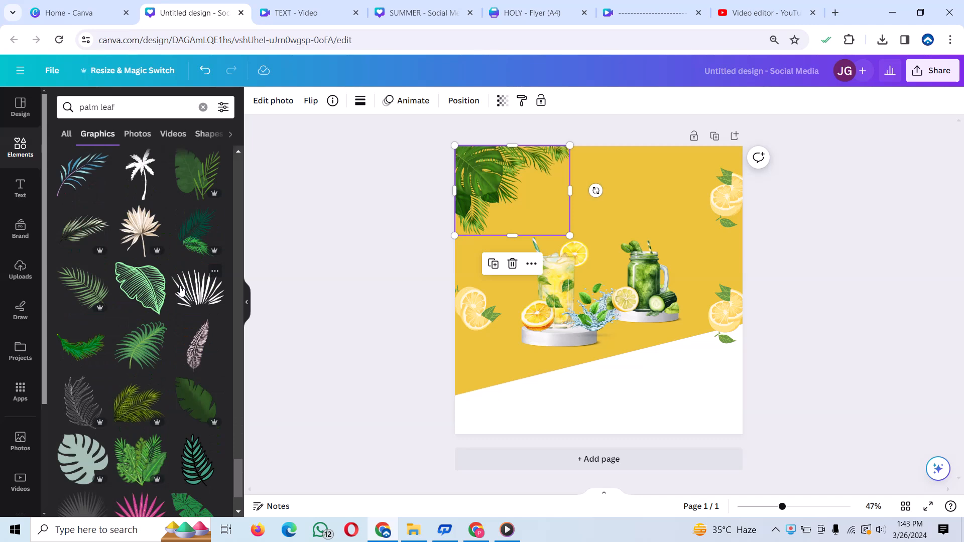
scroll(183, 286, down, 2)
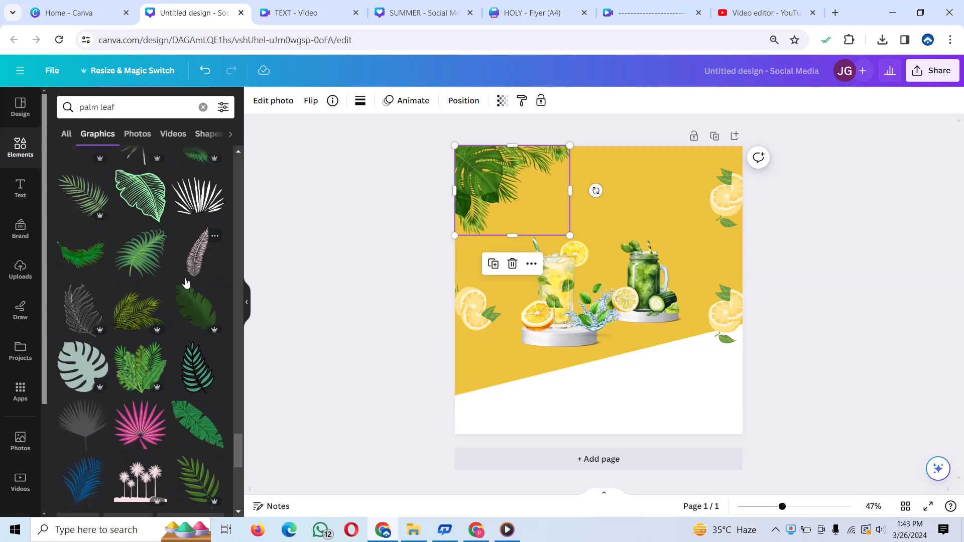
scroll(185, 370, down, 5)
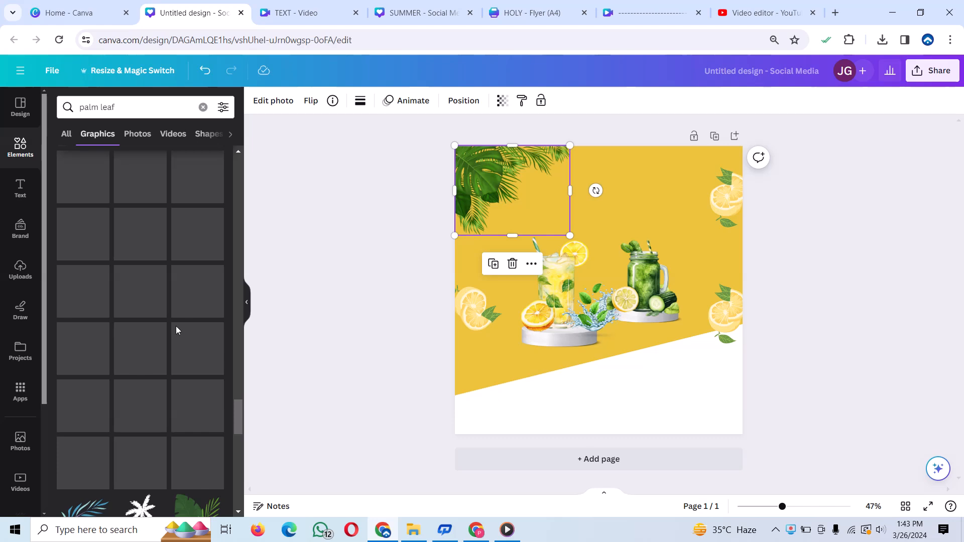
scroll(177, 327, down, 5)
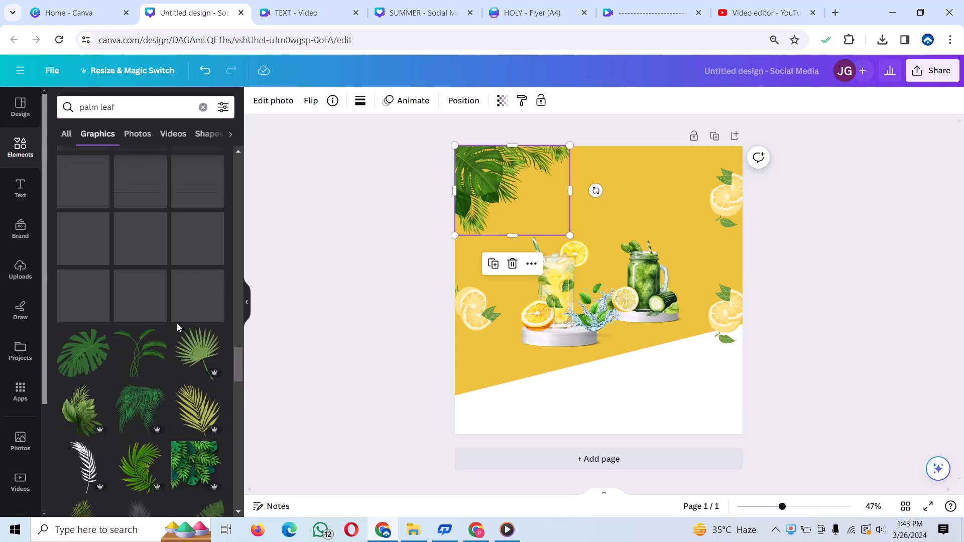
scroll(180, 321, down, 1)
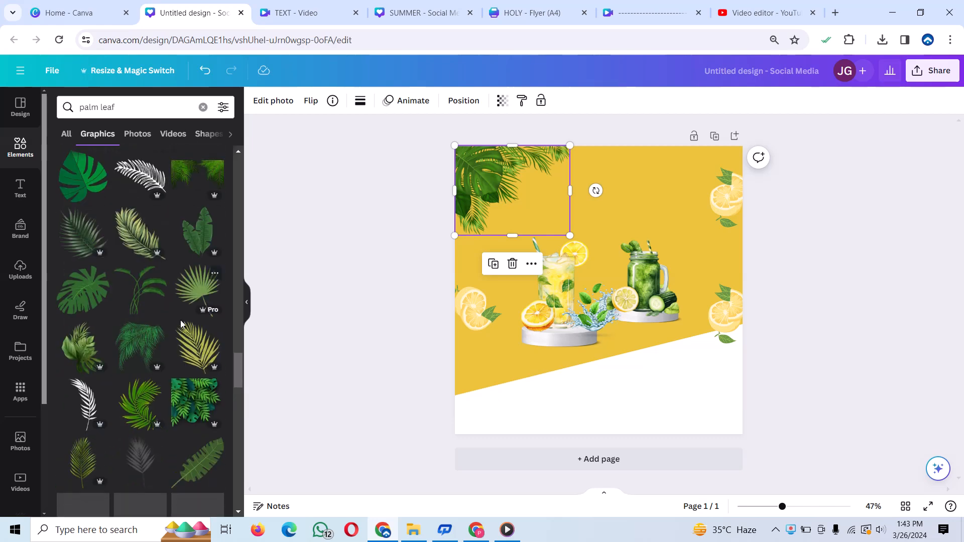
scroll(146, 321, down, 3)
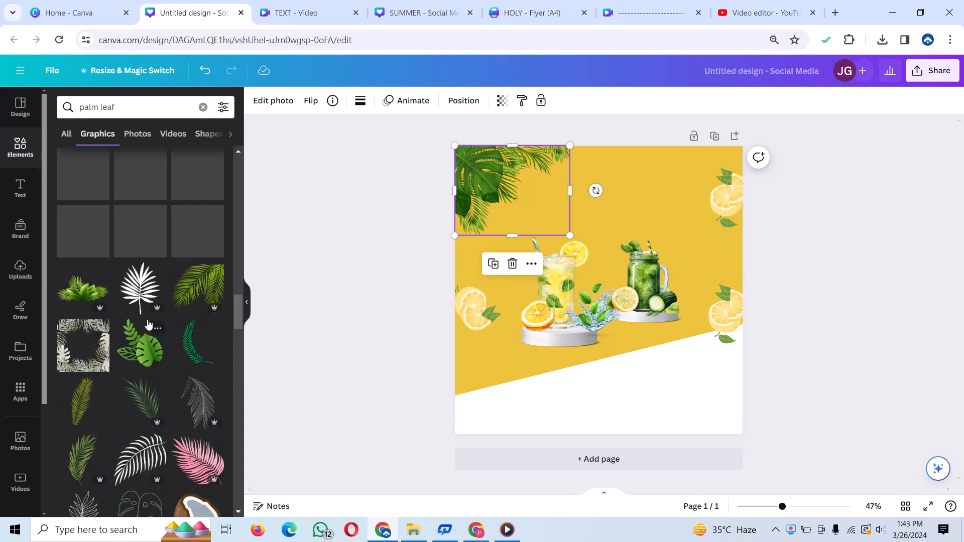
- Add the broad-leaf and palm bush graphic, resize it, and place it partly off the page's bottom-right corner over the white base
click(89, 301)
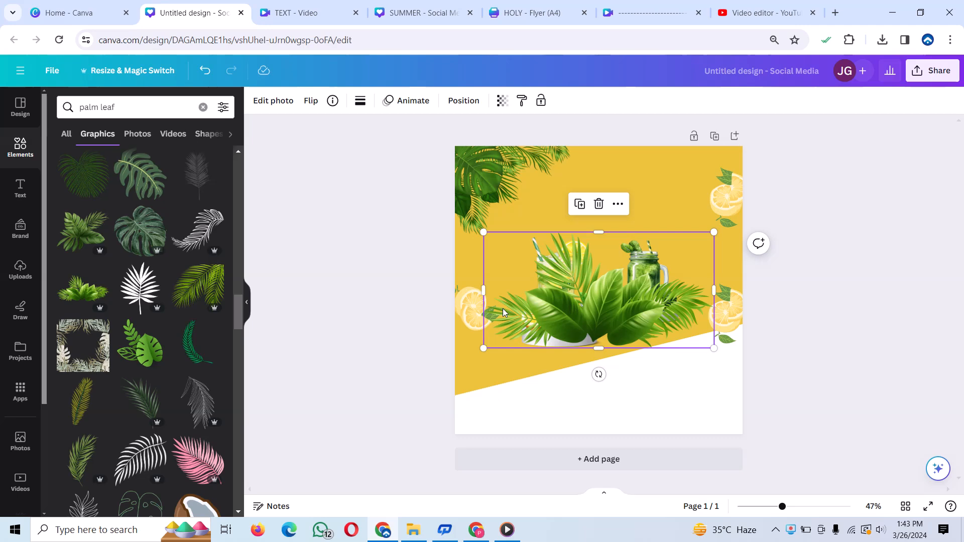
drag(483, 232, 567, 279)
drag(641, 322, 736, 400)
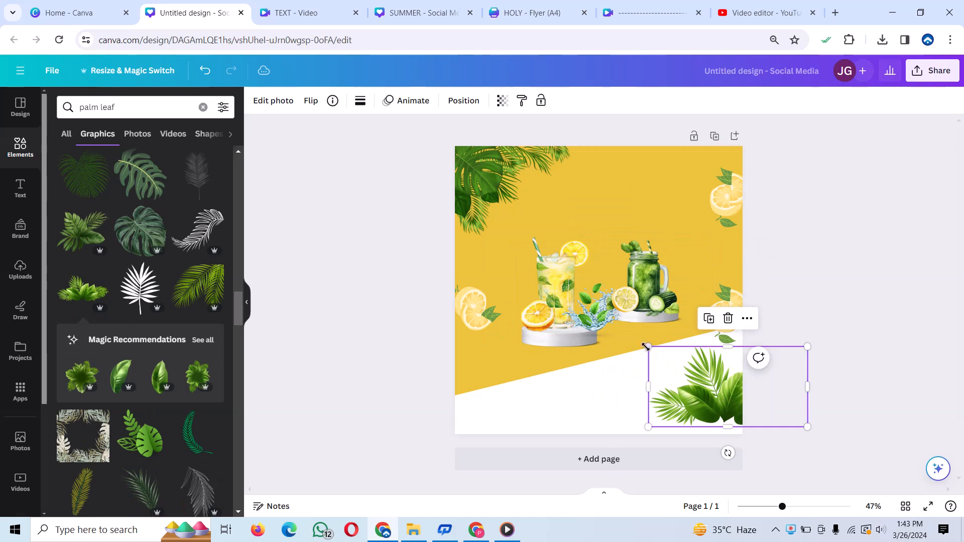
drag(647, 346, 609, 327)
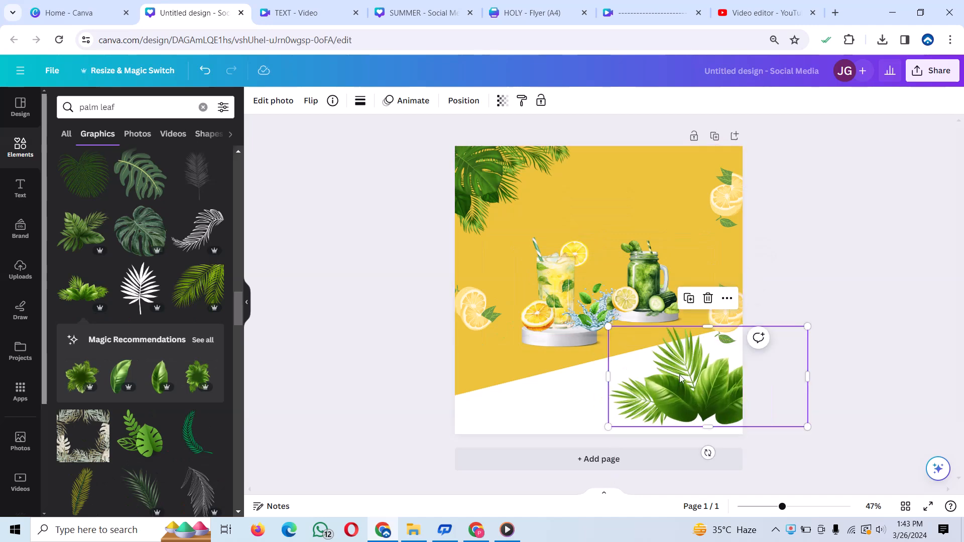
mouse_move(678, 374)
mouse_down()
mouse_move(669, 375)
mouse_move(676, 380)
mouse_up()
click(553, 387)
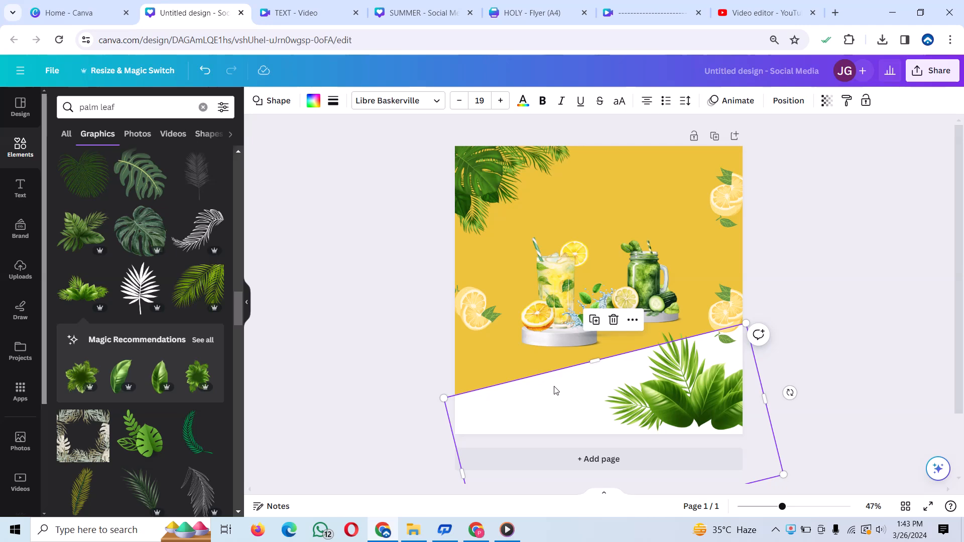
click(542, 211)
click(602, 220)
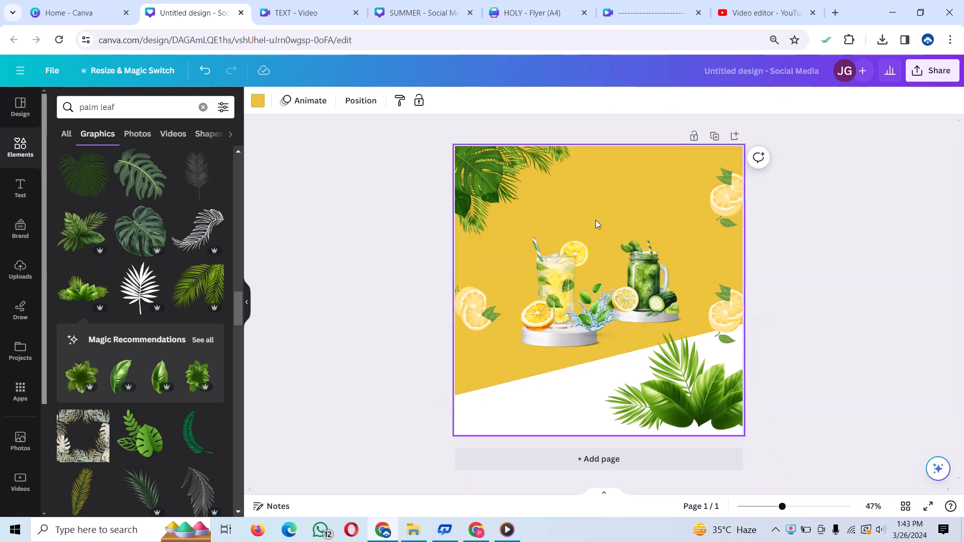
- Search the elements library for "juice logo" and show all matching graphics
click(207, 106)
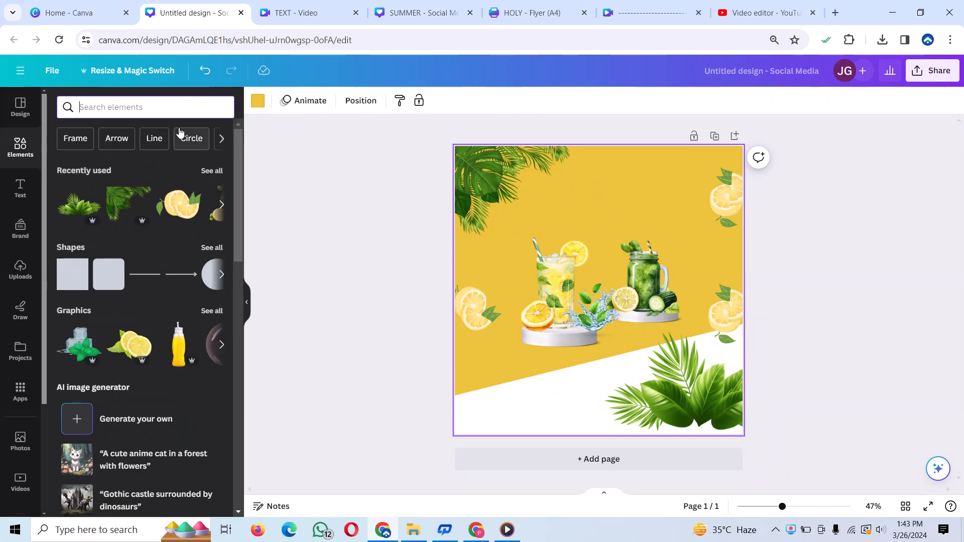
text(jui)
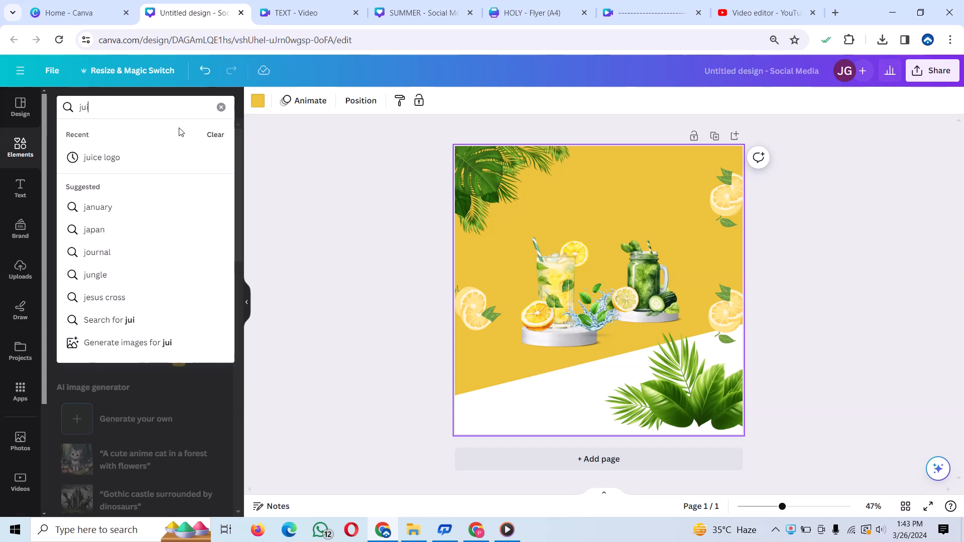
click(117, 157)
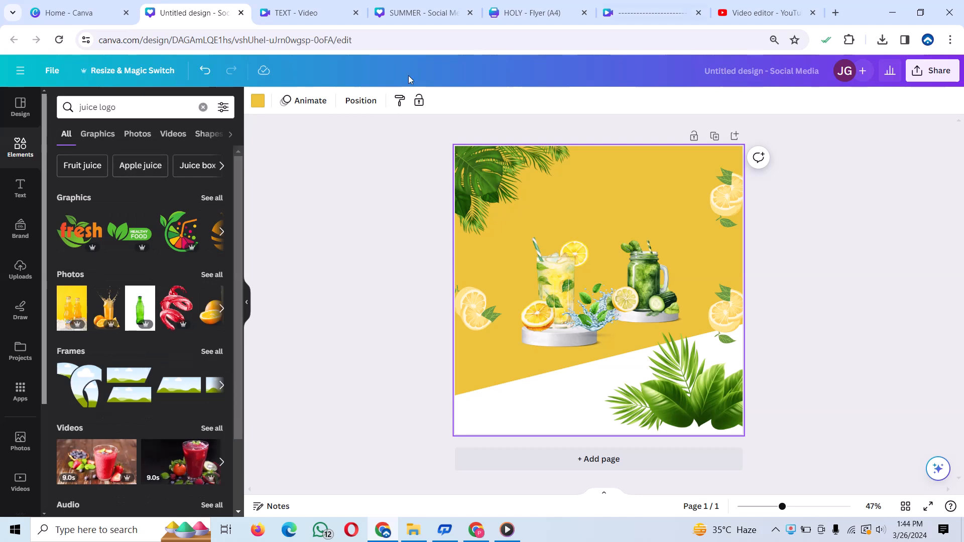
click(216, 196)
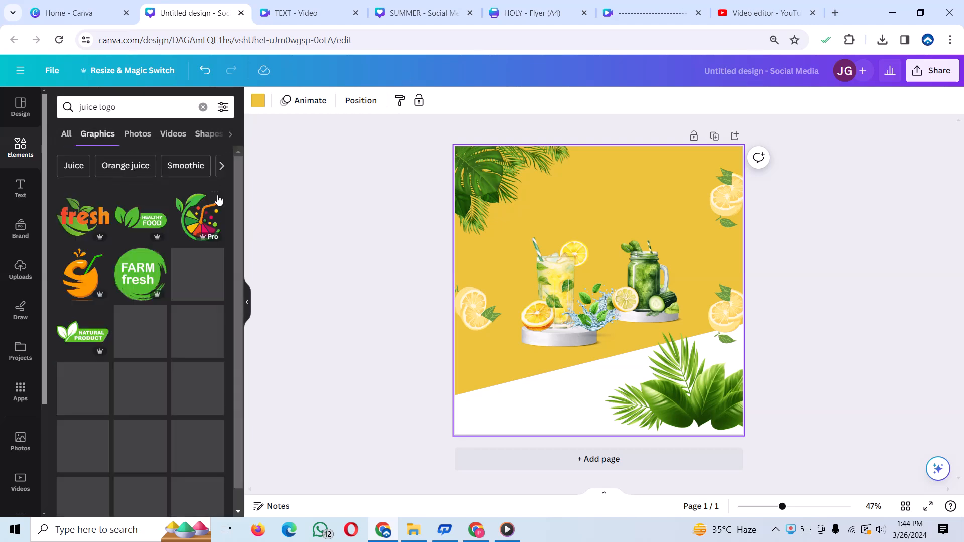
- Add the orange "fresh" leaf logo, shrink it, and place it at the page's left edge over the slanted base
click(70, 220)
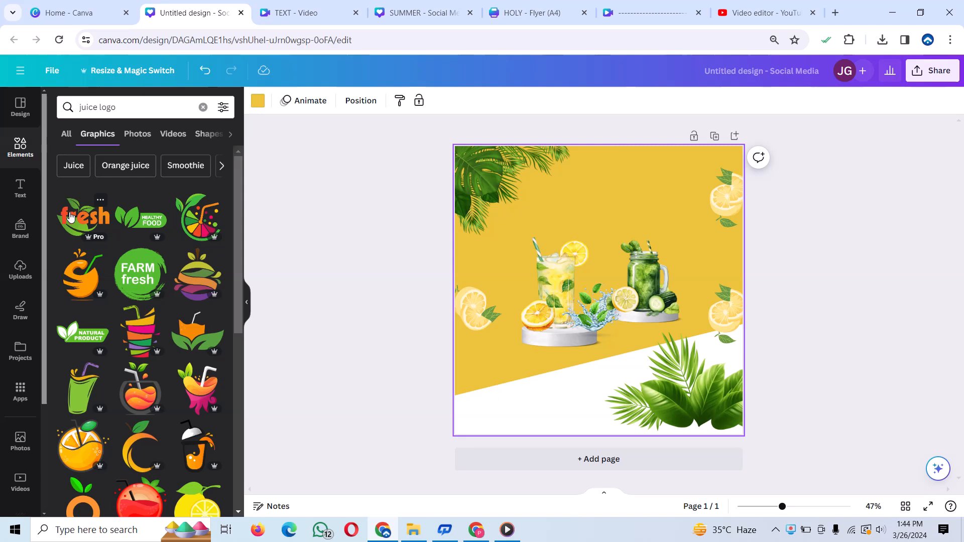
drag(624, 253, 520, 370)
mouse_move(485, 407)
mouse_down()
mouse_move(507, 404)
mouse_move(492, 399)
mouse_up()
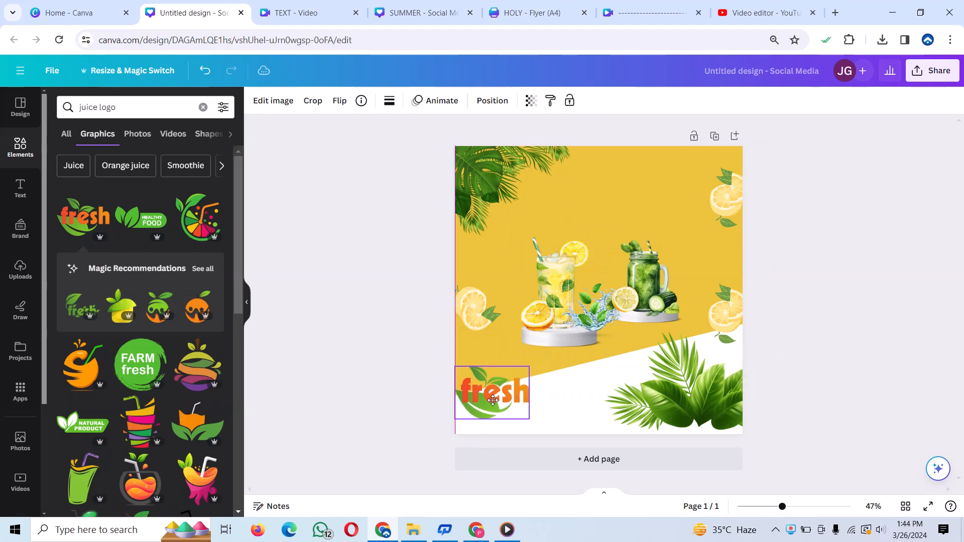
- Add the green "100% NATURAL" badge, shrink it beside the lemonade glass, and nudge the left lemon slices down and outward
scroll(160, 283, down, 4)
scroll(159, 285, down, 6)
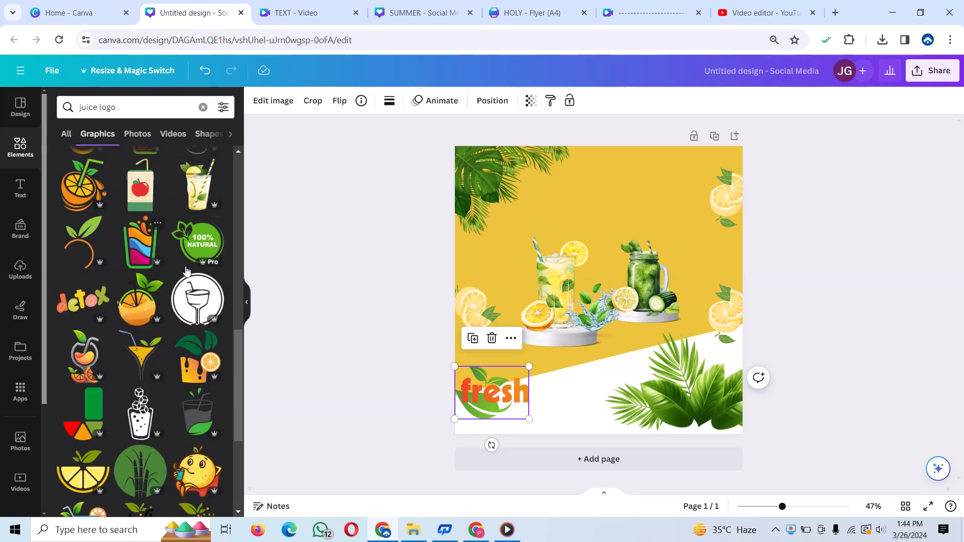
click(193, 241)
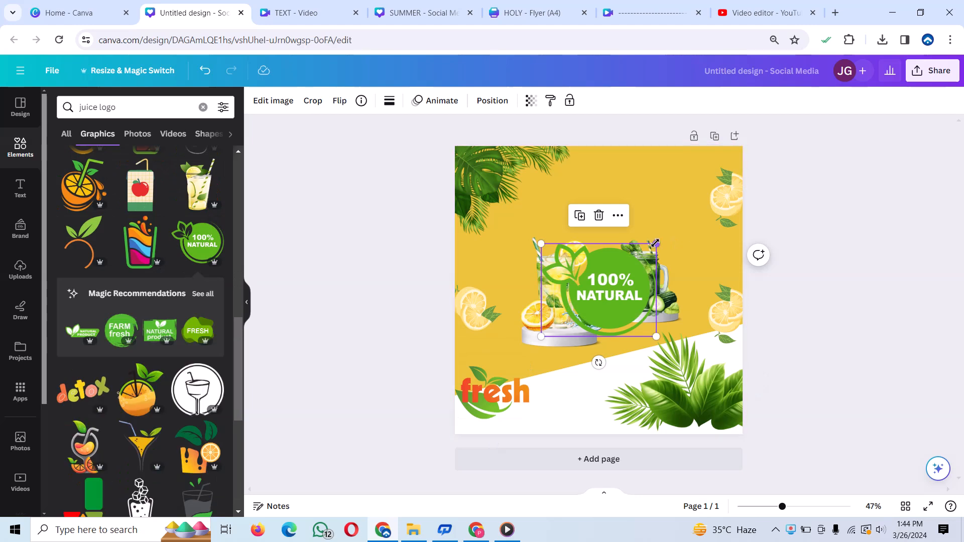
drag(656, 244, 482, 263)
click(472, 310)
drag(472, 310, 466, 318)
click(630, 208)
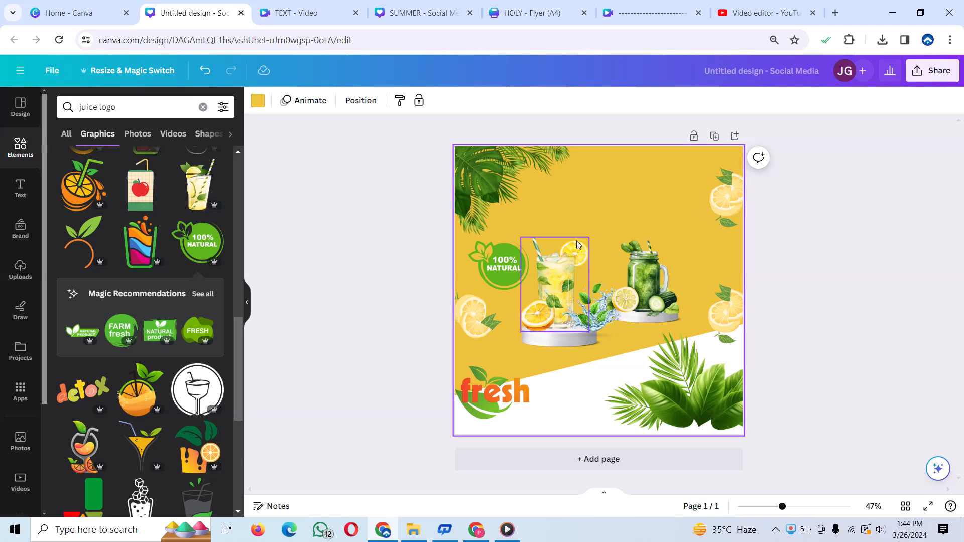
- Add a heading reading "SUMMER" near the top of the page and set its font to Anton
click(20, 196)
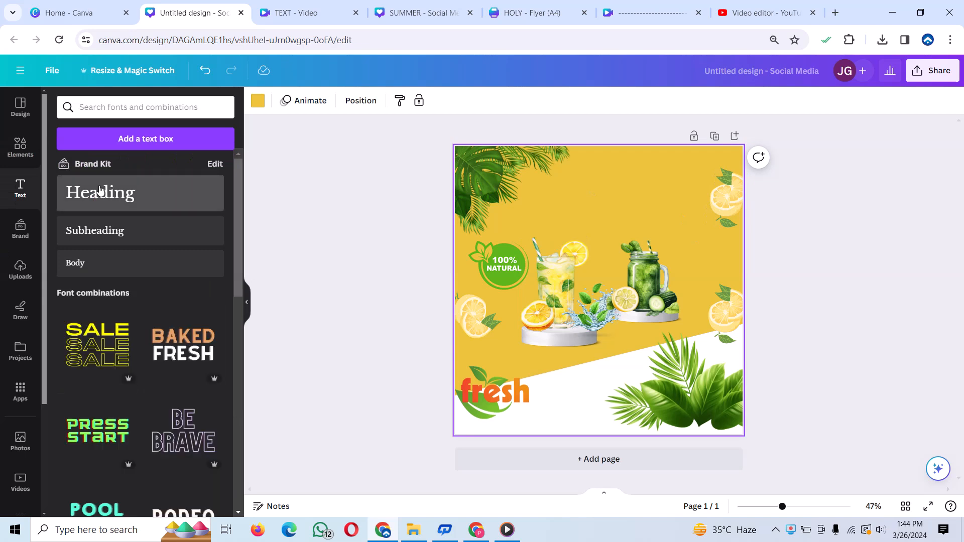
click(96, 192)
drag(608, 322, 617, 211)
text(SUMMER)
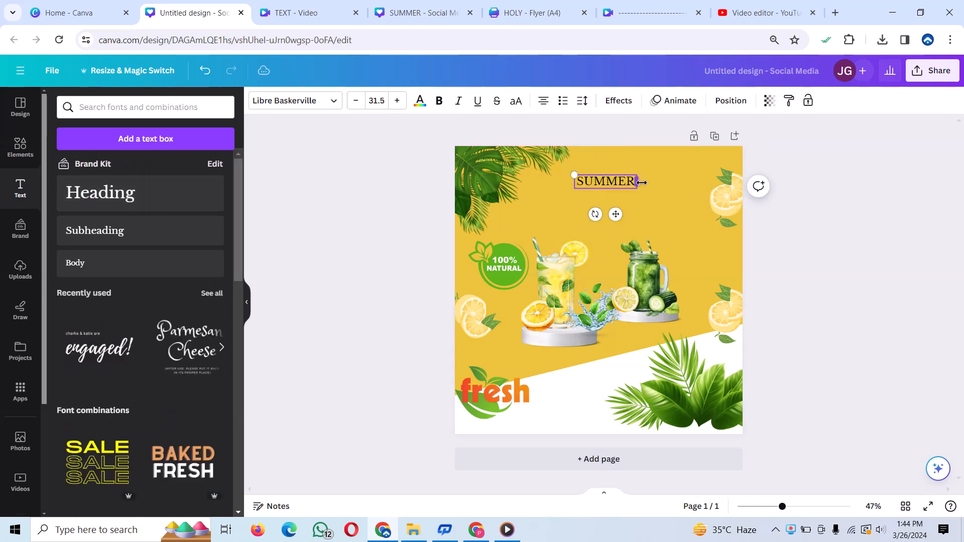
click(334, 101)
click(78, 407)
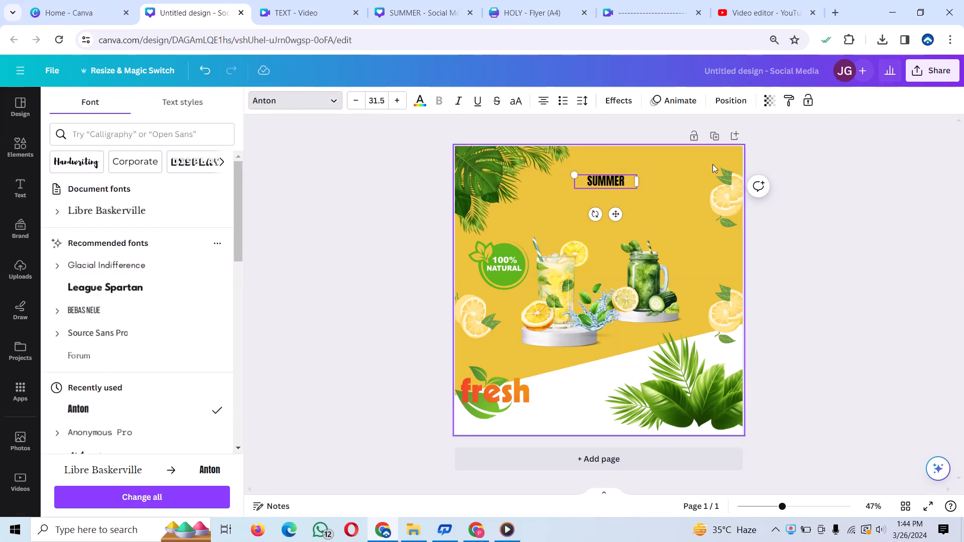
click(660, 198)
- Enlarge the SUMMER heading to font size 123 and position it above the two drinks
click(602, 182)
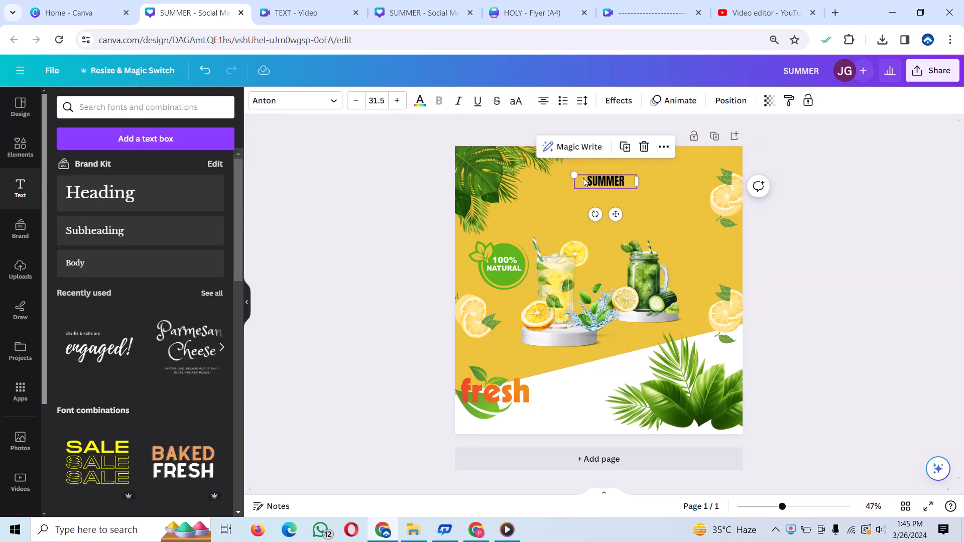
drag(638, 179, 457, 134)
drag(526, 155, 612, 188)
click(621, 139)
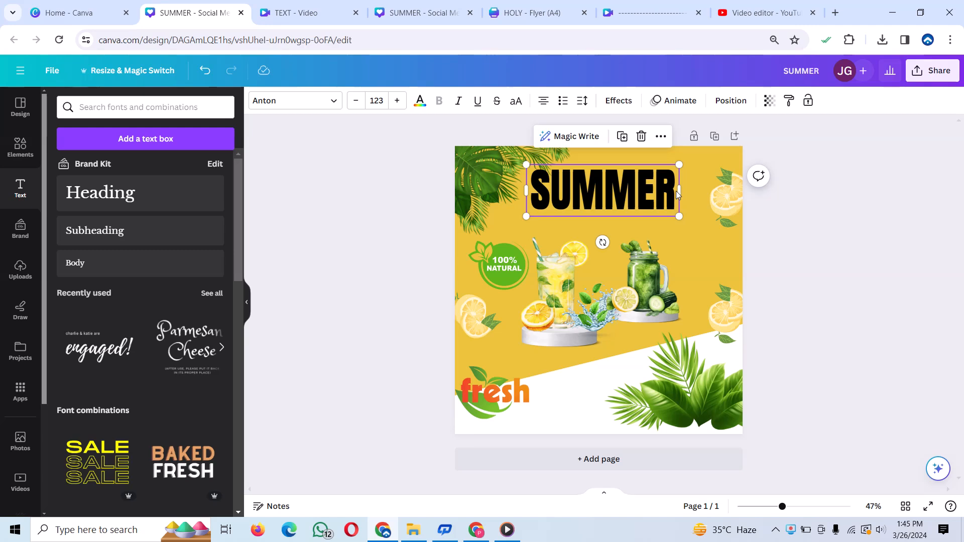
- Change the text colour of the front SUMMER heading to white
double_click(675, 191)
click(421, 103)
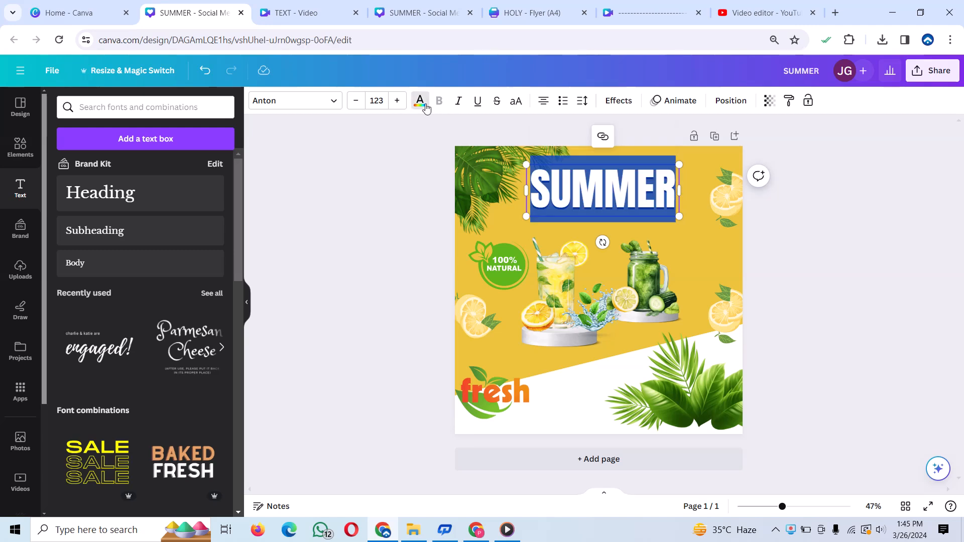
click(153, 201)
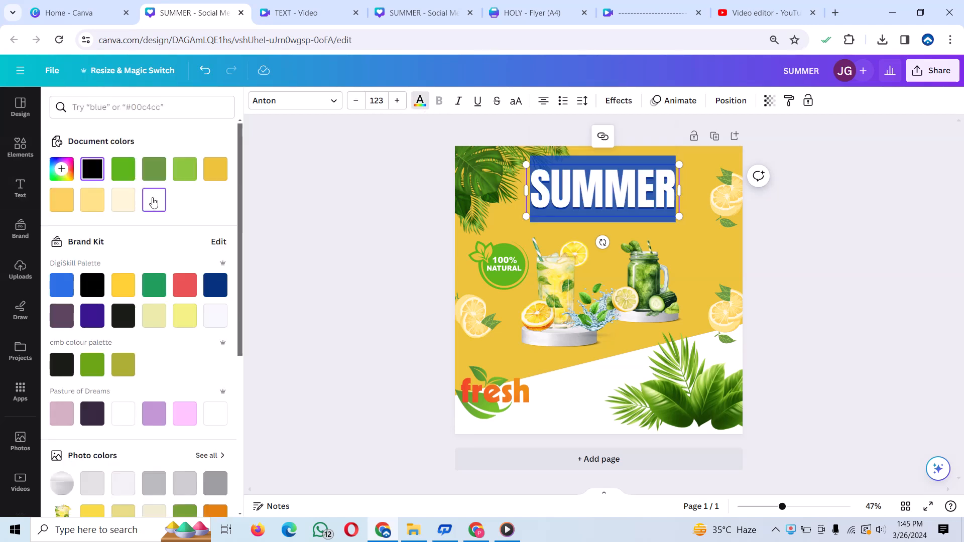
key(Escape)
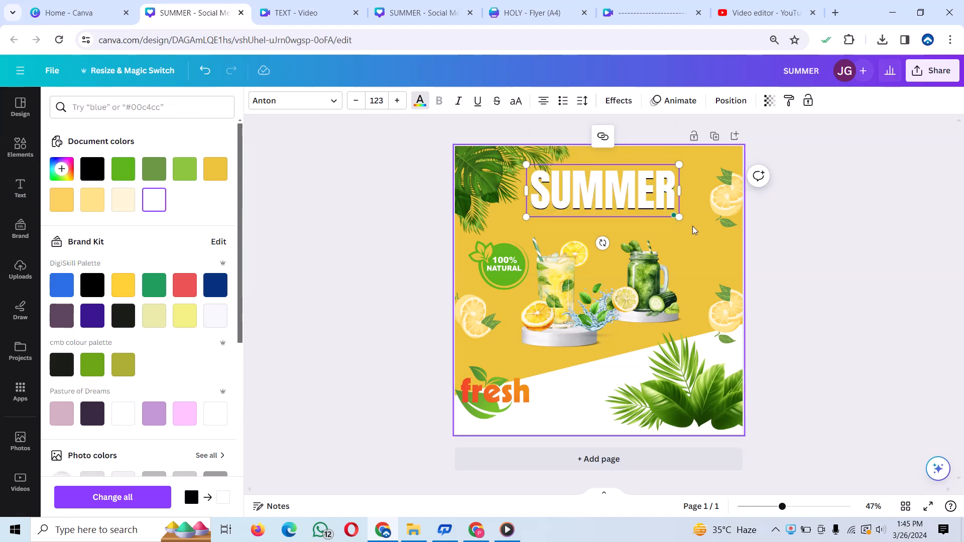
click(692, 226)
click(633, 200)
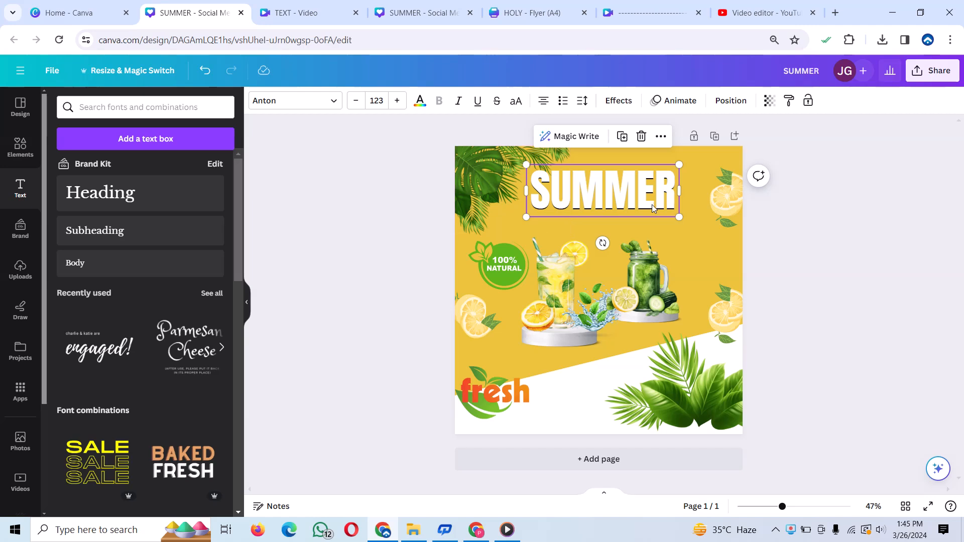
click(685, 223)
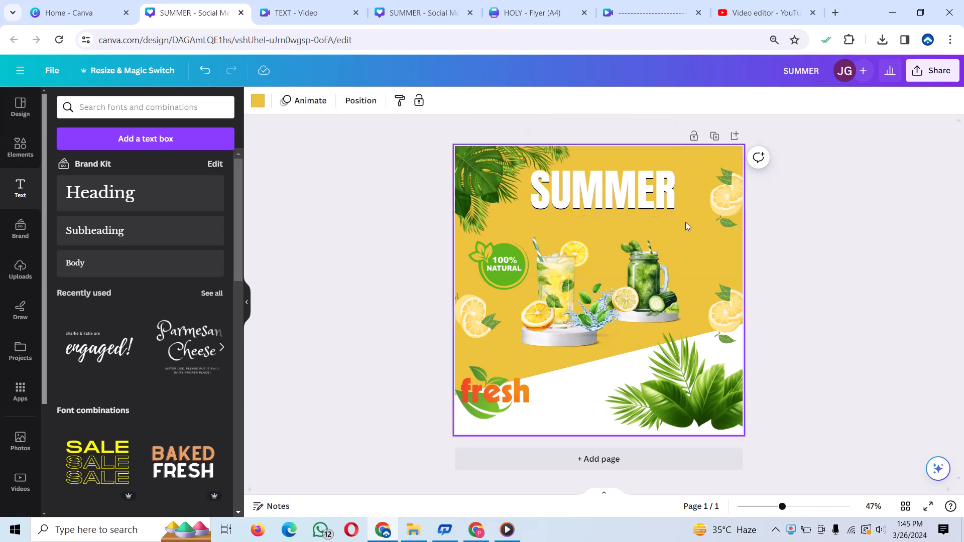
- Move the corner palm leaves partly off the page's left edge and select both stacked SUMMER headings together
click(475, 163)
drag(475, 162, 429, 165)
drag(425, 164, 425, 164)
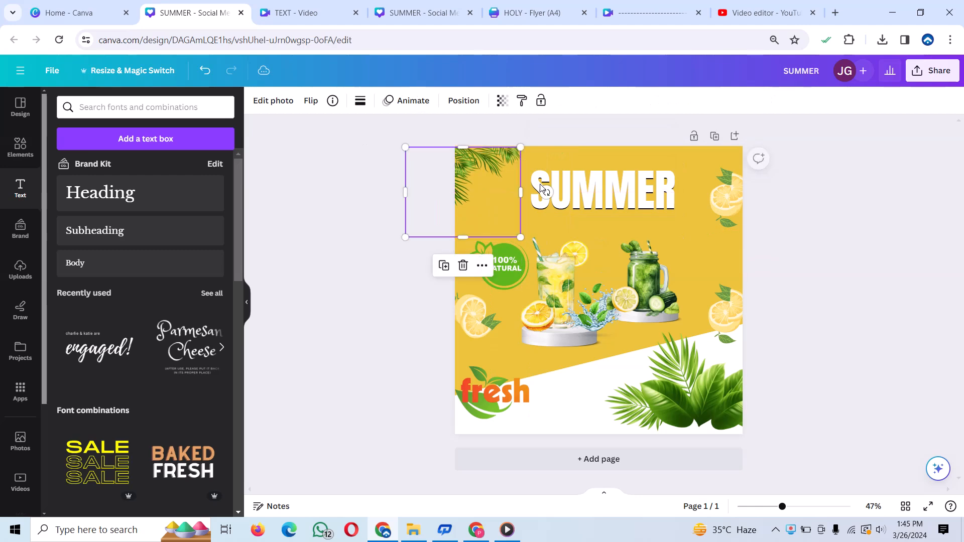
click(673, 209)
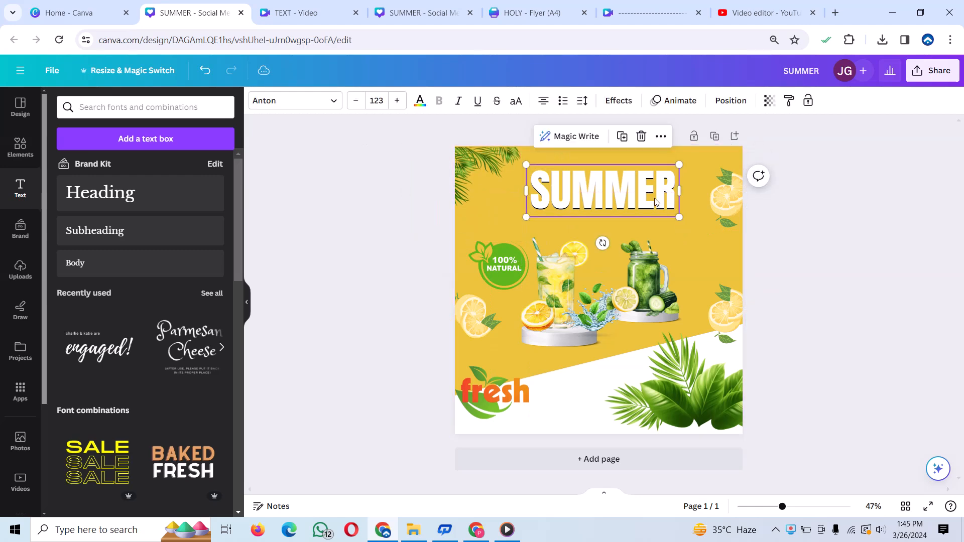
drag(697, 157, 525, 225)
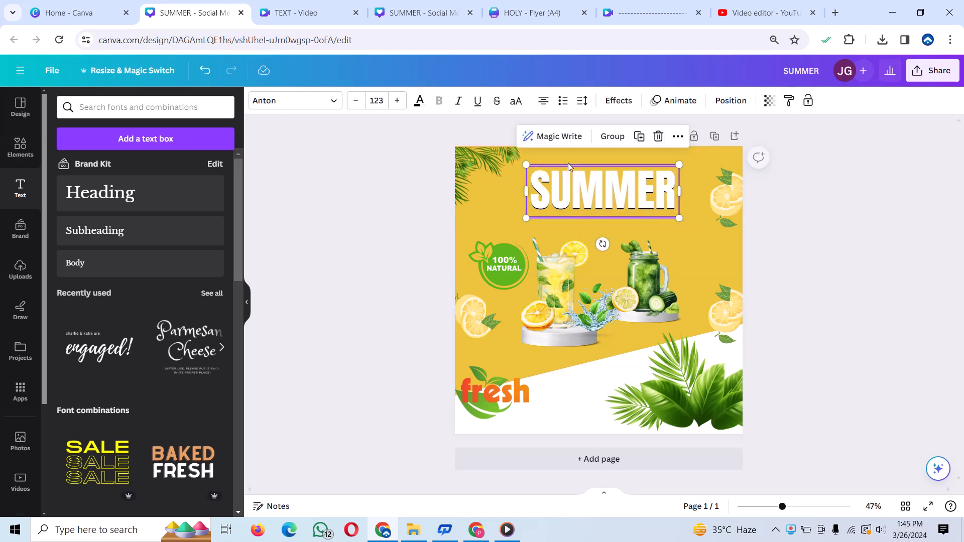
- Apply a Shadow effect to both SUMMER headings with offset 59, direction 27, blur 21 and transparency 48
click(618, 101)
click(143, 179)
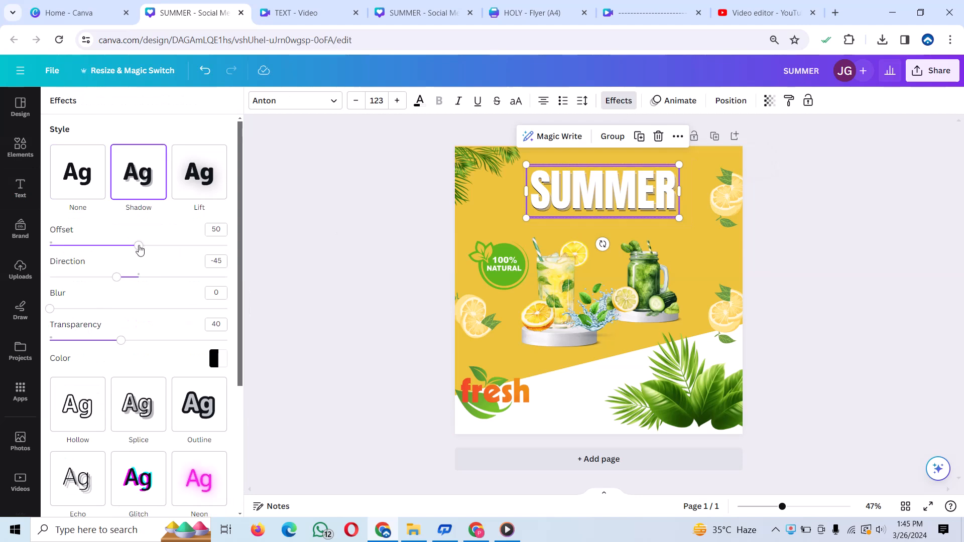
drag(140, 250, 155, 246)
drag(118, 277, 152, 277)
drag(50, 310, 87, 310)
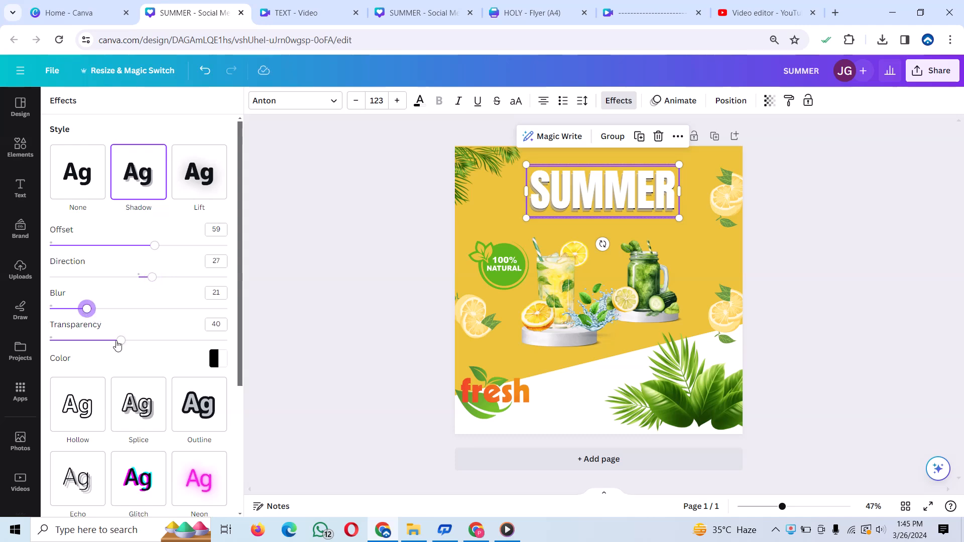
drag(121, 340, 135, 340)
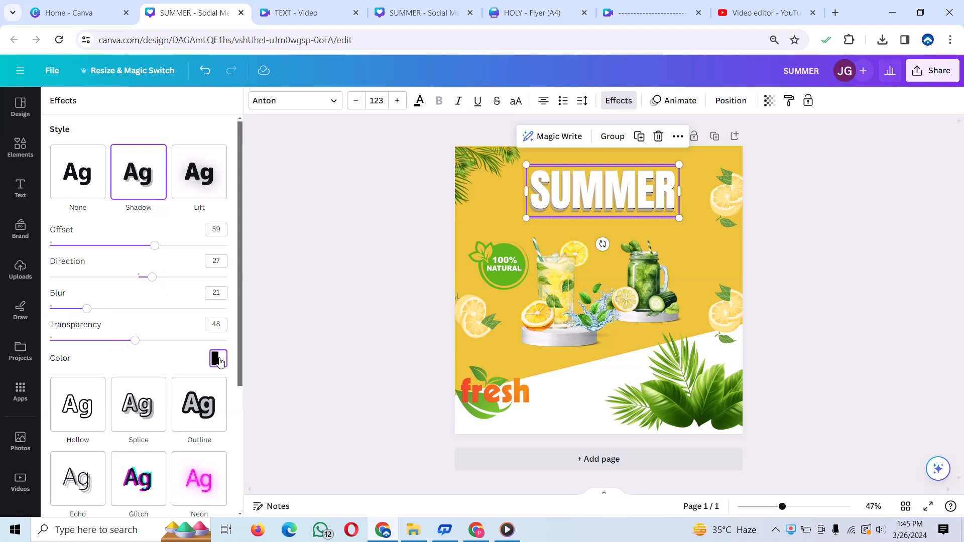
- Make the SUMMER shadow solid black and set its transparency to 18, blur to 14 and offset to 50
click(218, 359)
click(92, 215)
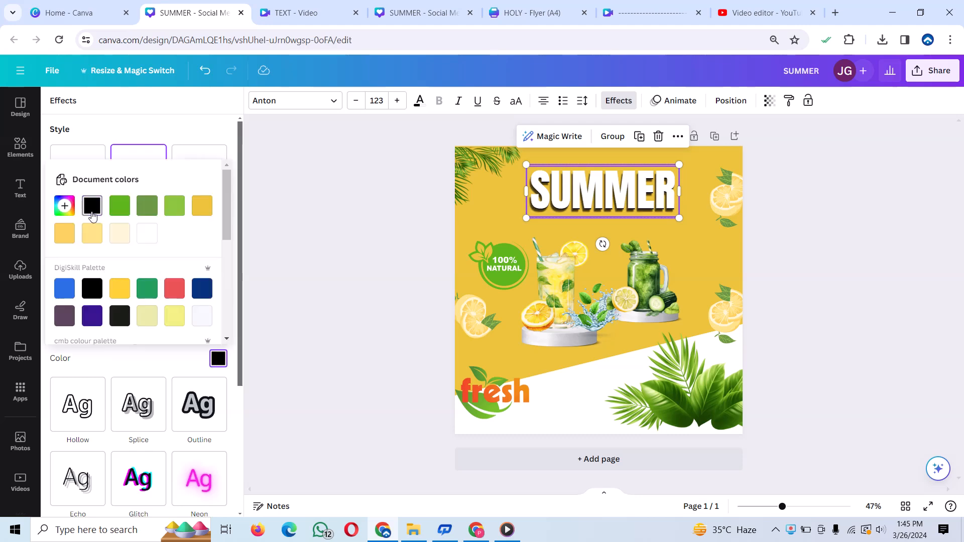
scroll(146, 239, down, 5)
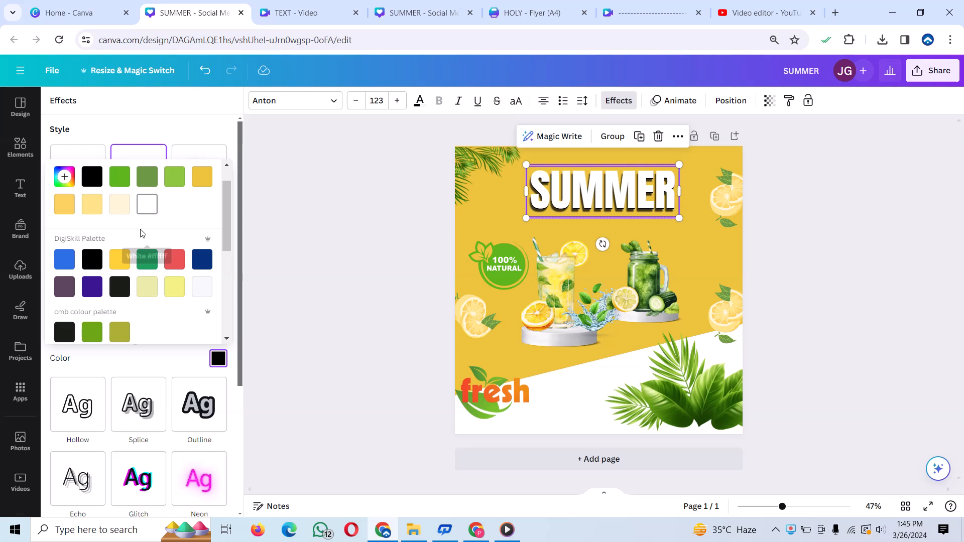
click(64, 358)
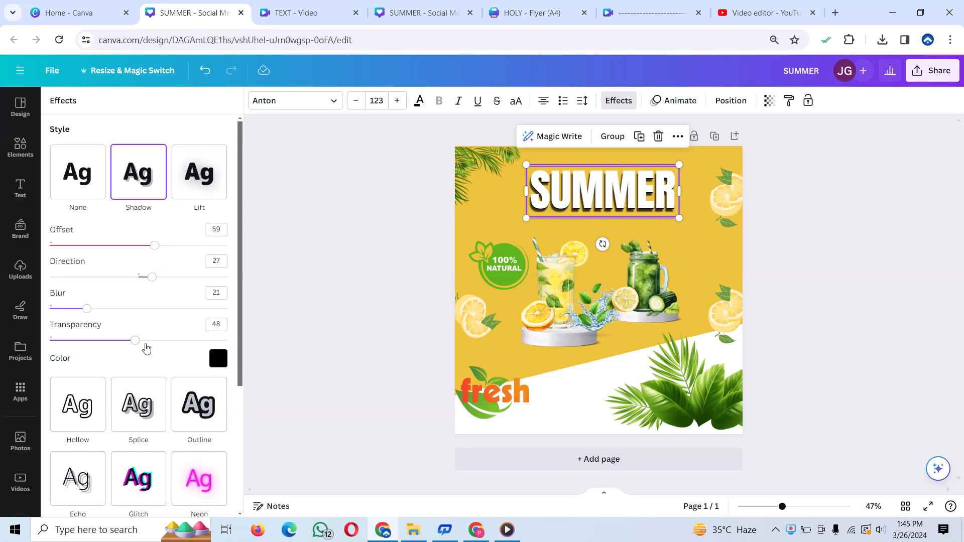
drag(138, 341, 75, 311)
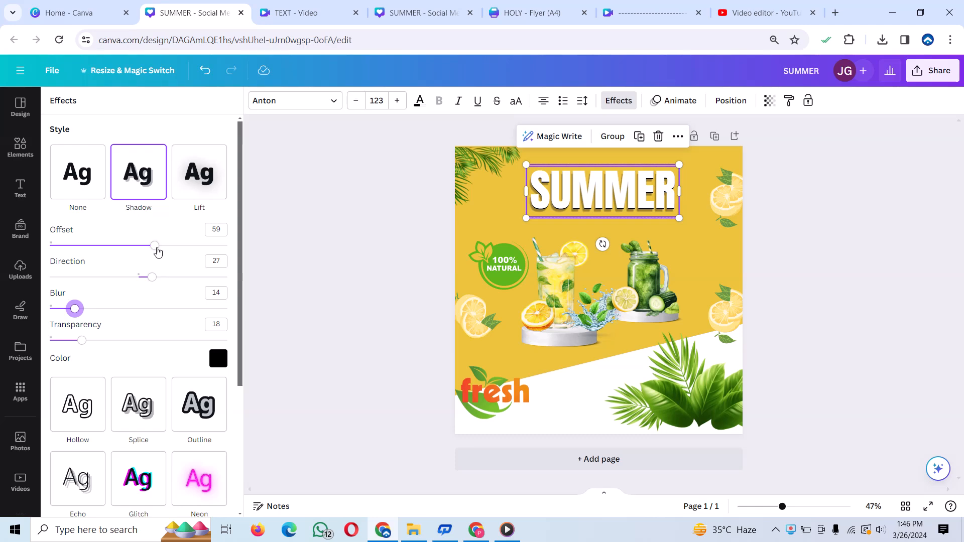
drag(157, 249, 139, 248)
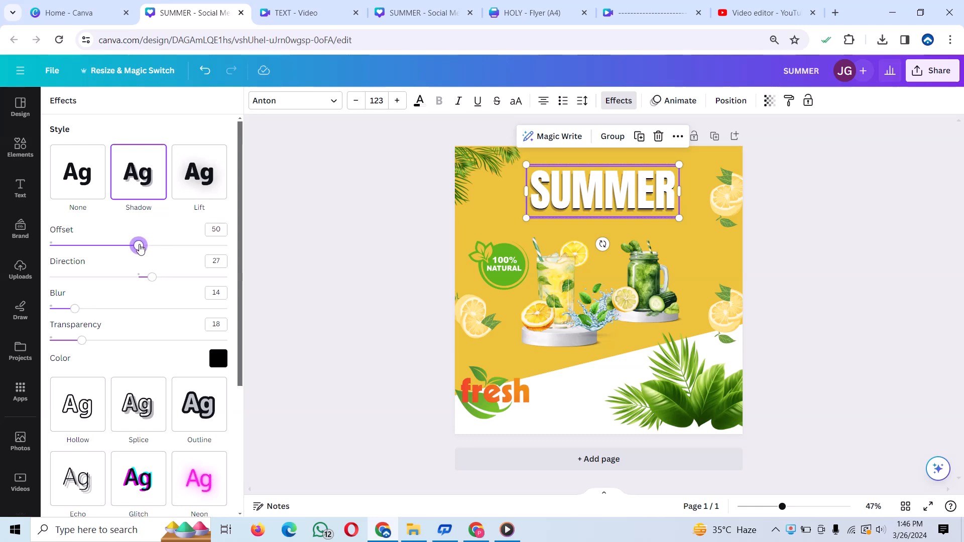
- Move the palm leaves back into the page's upper-left corner, beside the SUMMER heading
drag(405, 146, 527, 236)
click(682, 245)
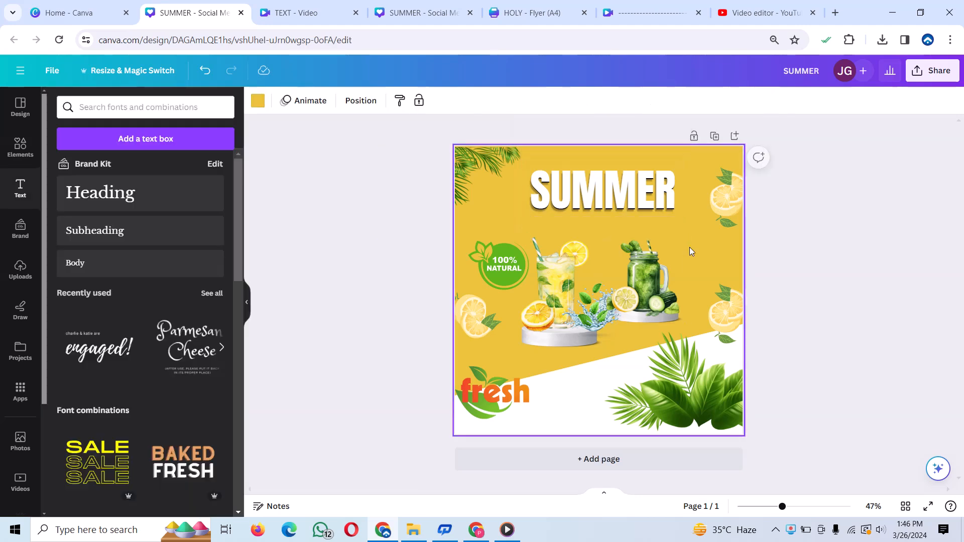
click(470, 171)
drag(477, 171, 526, 178)
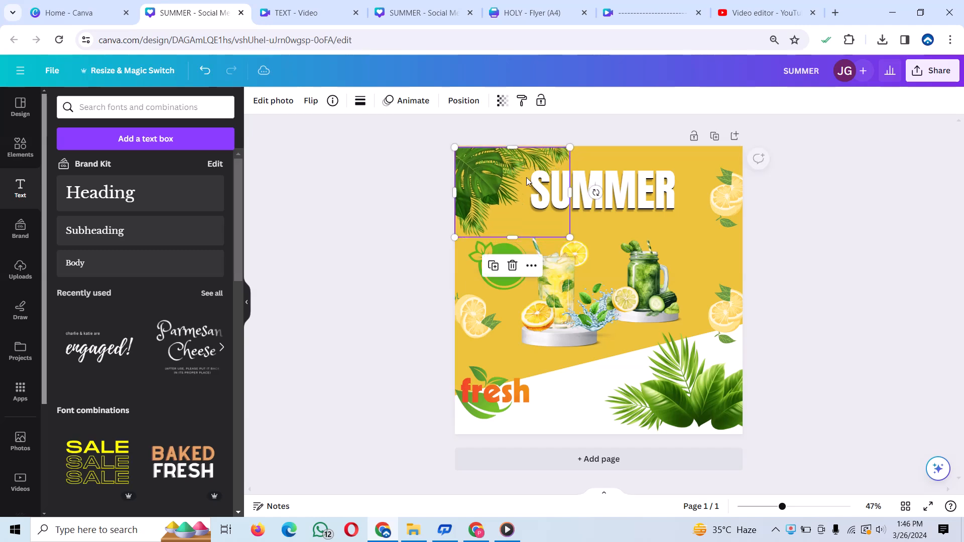
click(730, 228)
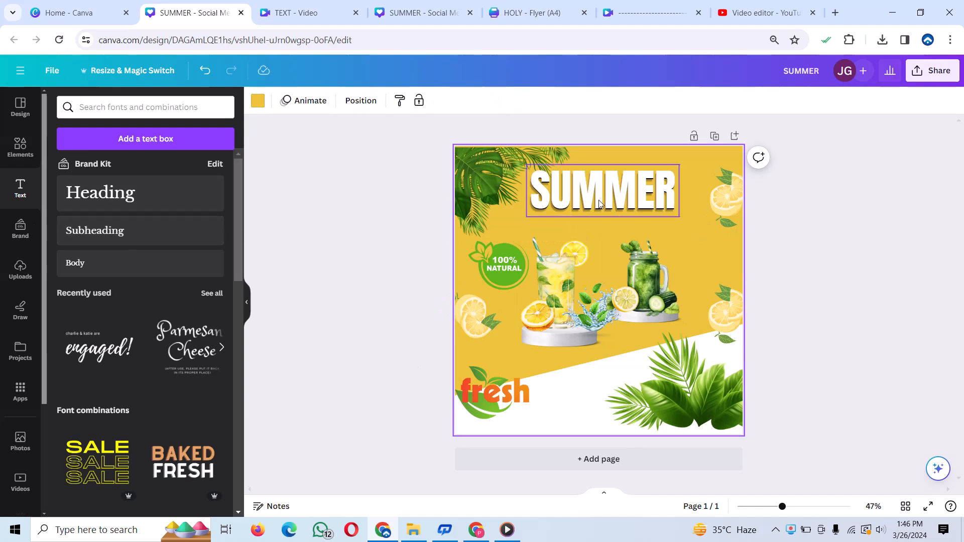
- Add a subheading reading "Fresh" and place it just below the SUMMER heading
click(182, 238)
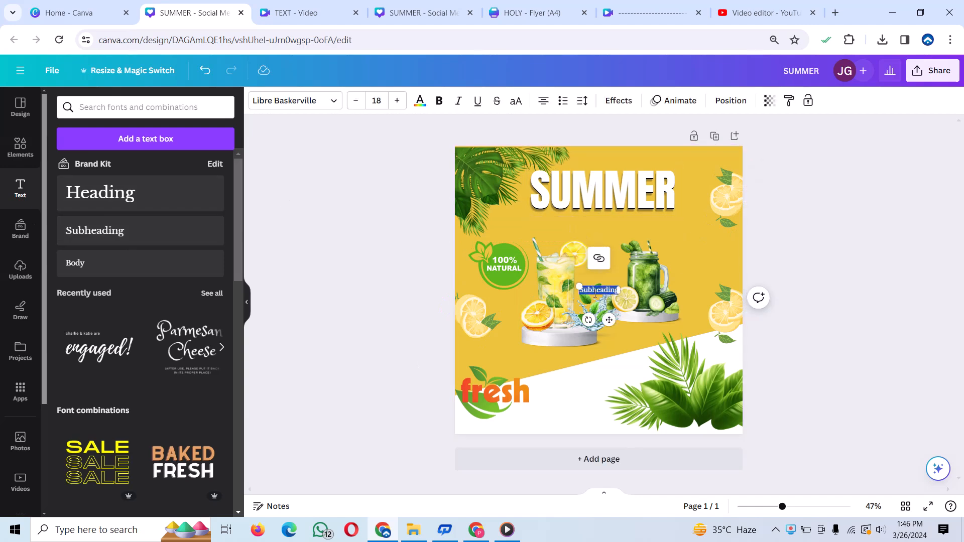
drag(612, 320, 613, 240)
key(BackSpace)
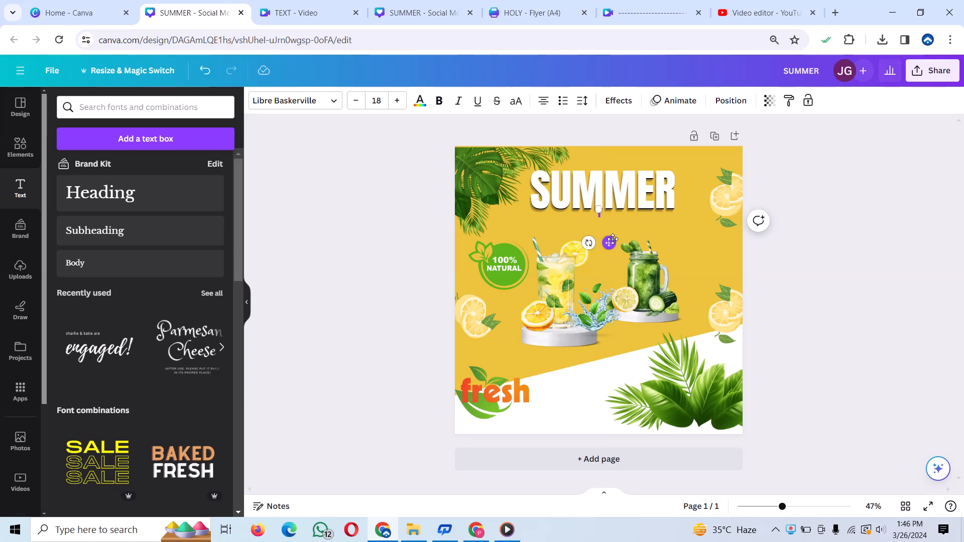
text(JU)
text(esh)
- Set the Fresh subheading's font to Advetime and enlarge it to font size 111
click(333, 102)
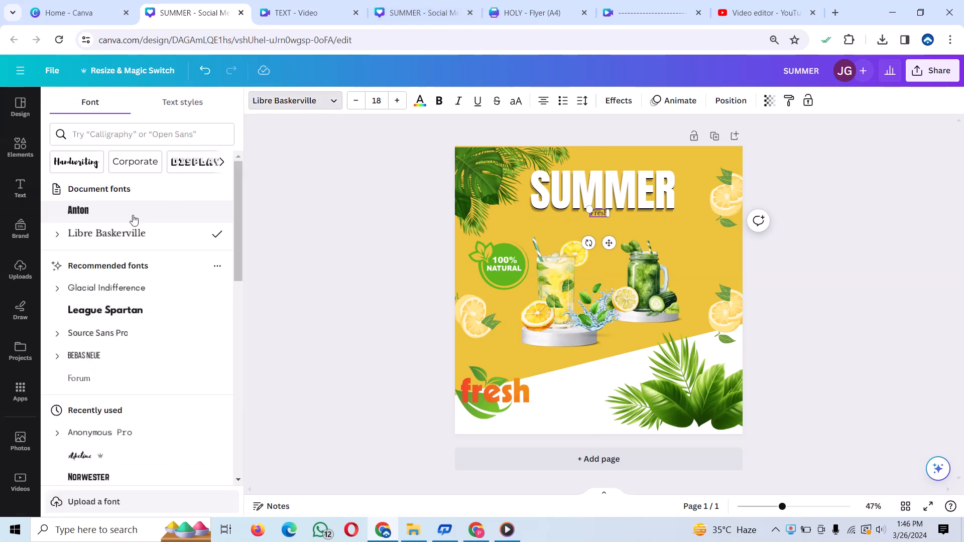
click(80, 457)
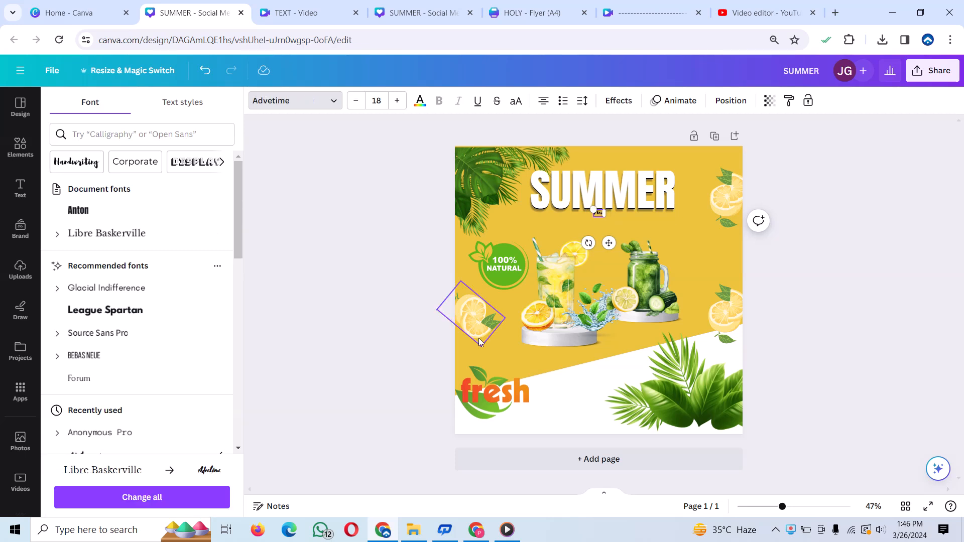
drag(594, 210, 504, 216)
- Colour the Fresh text green #6b9843 and move it over the lower middle of the SUMMER heading
double_click(601, 194)
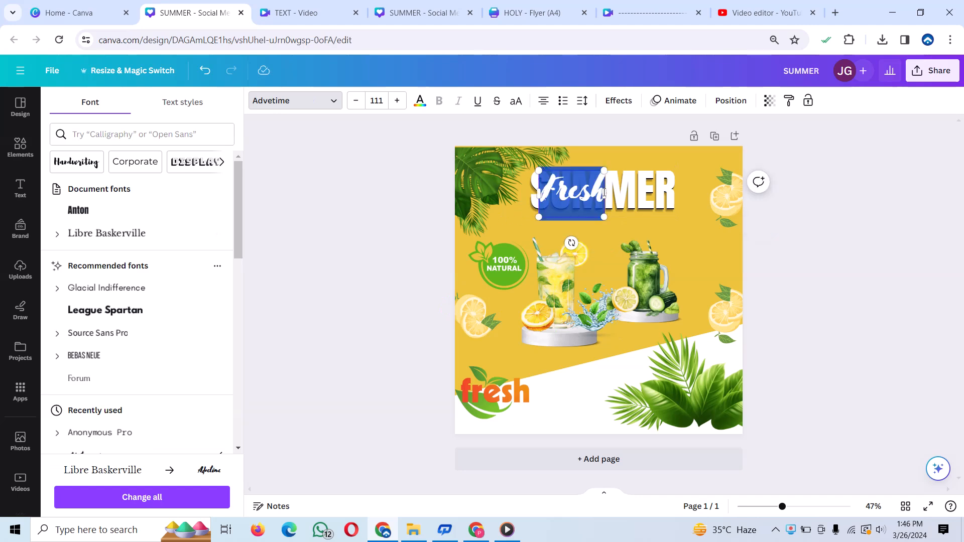
click(420, 106)
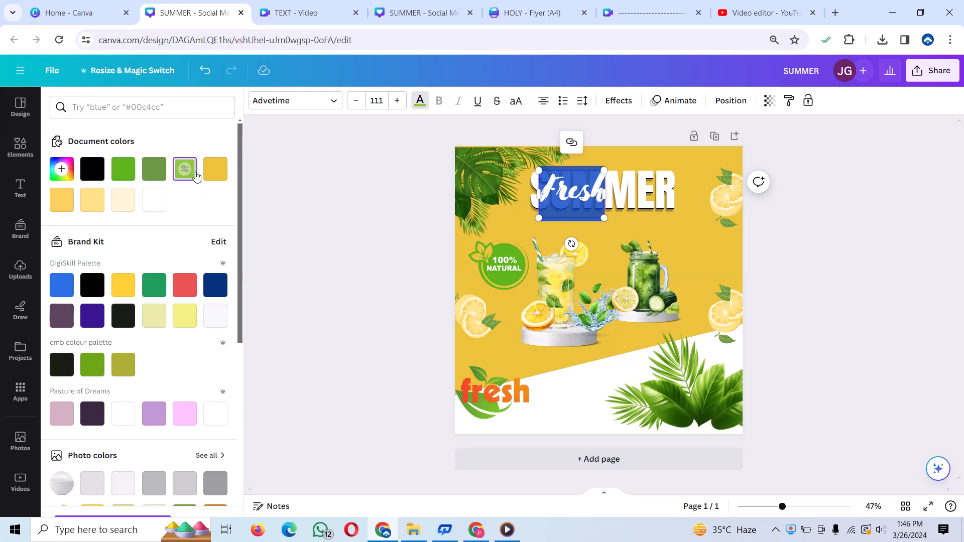
click(196, 172)
click(566, 195)
click(565, 195)
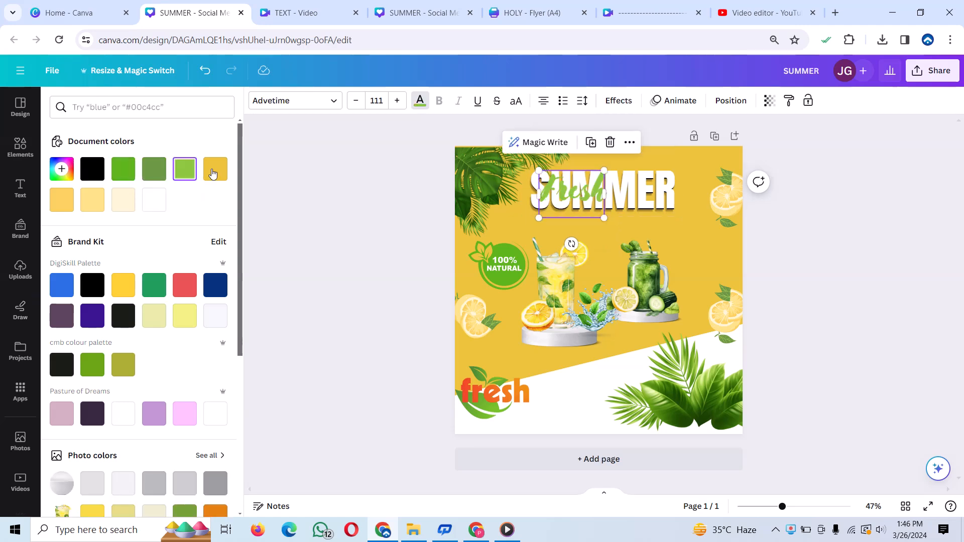
click(155, 169)
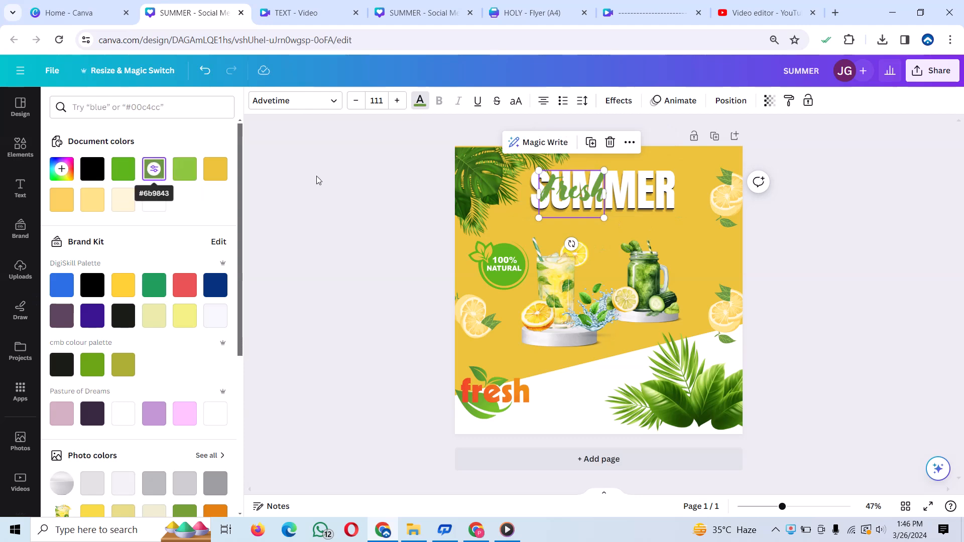
drag(581, 209, 605, 216)
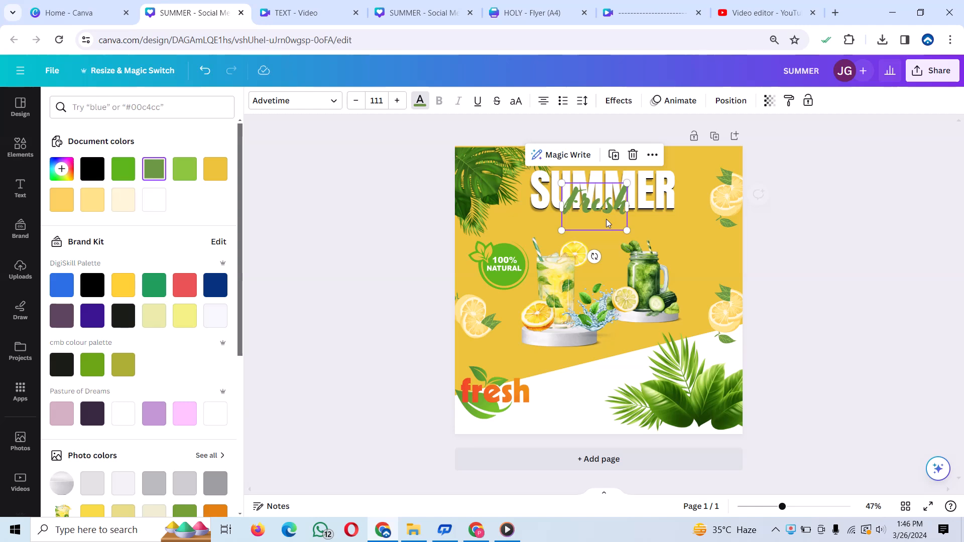
- Duplicate the Fresh text below the original and change the copy's wording to "Flavour"
click(620, 158)
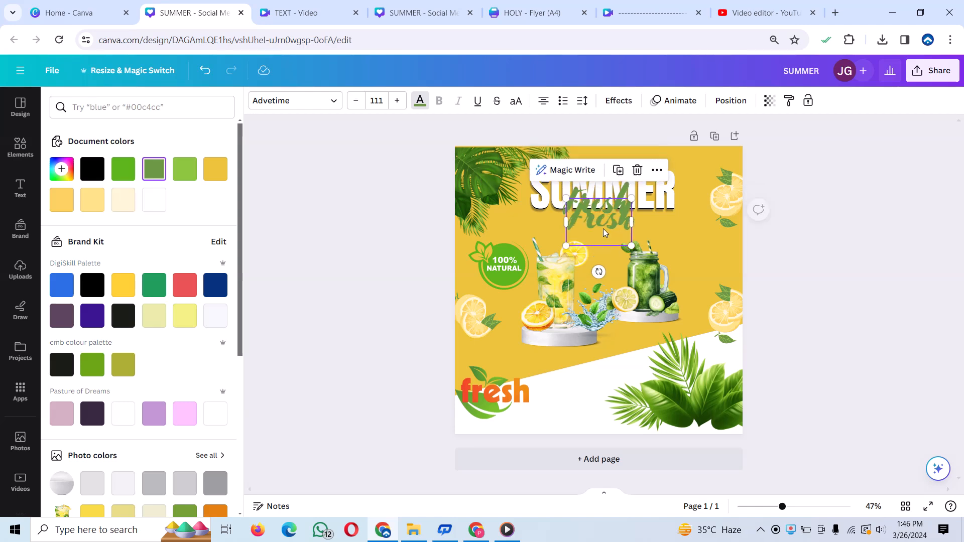
double_click(604, 229)
key(BackSpace)
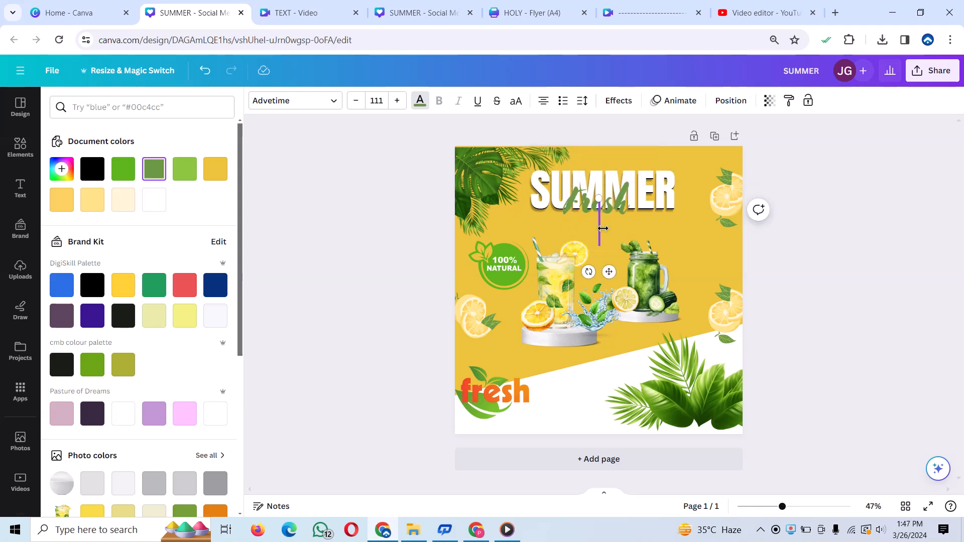
text(Fla)
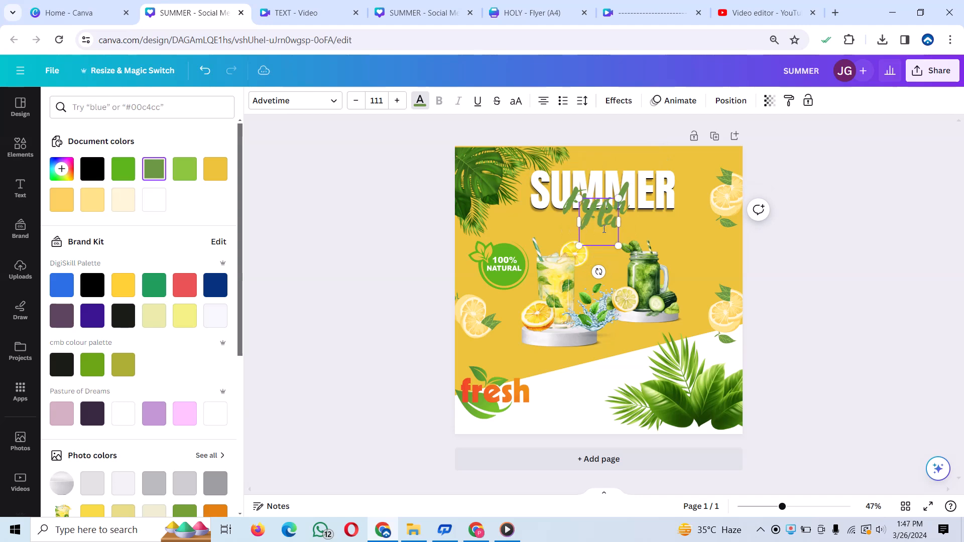
text(vour)
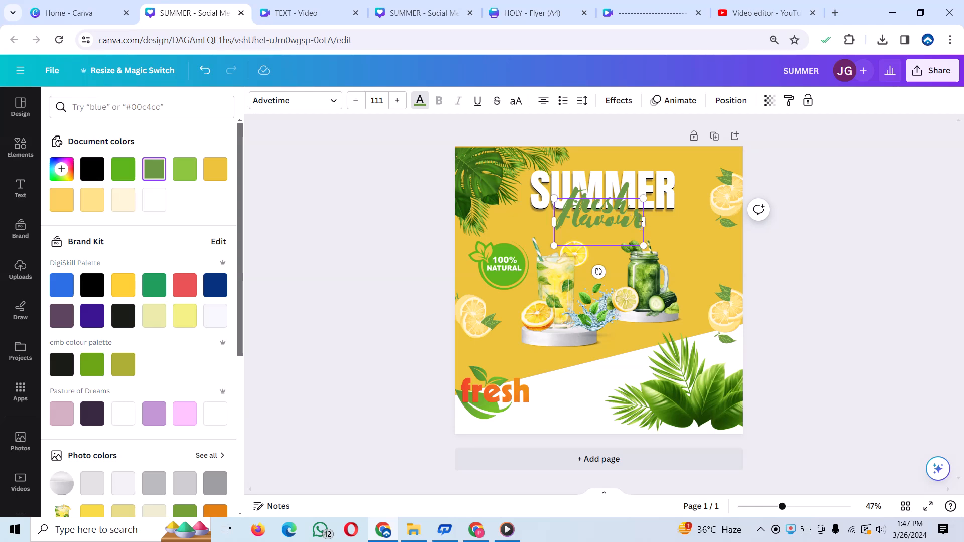
- Recolour the Flavour text orange #F07C1A by sampling the colour from the fresh logo
drag(641, 224, 554, 227)
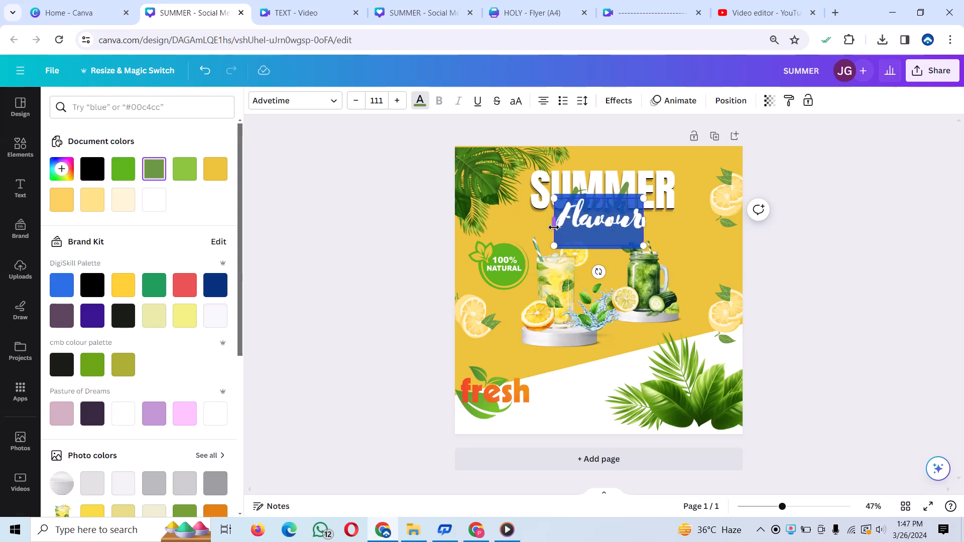
click(420, 102)
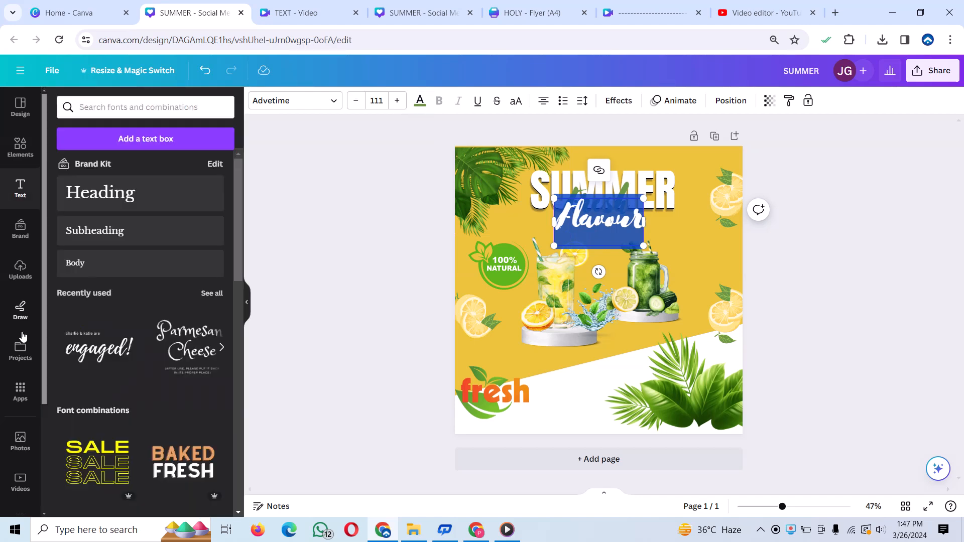
click(419, 101)
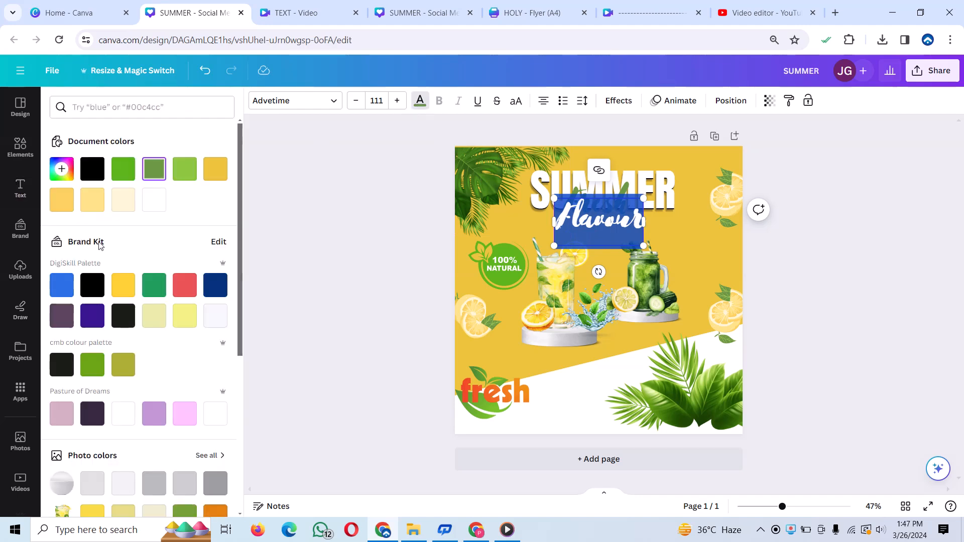
scroll(142, 251, down, 1)
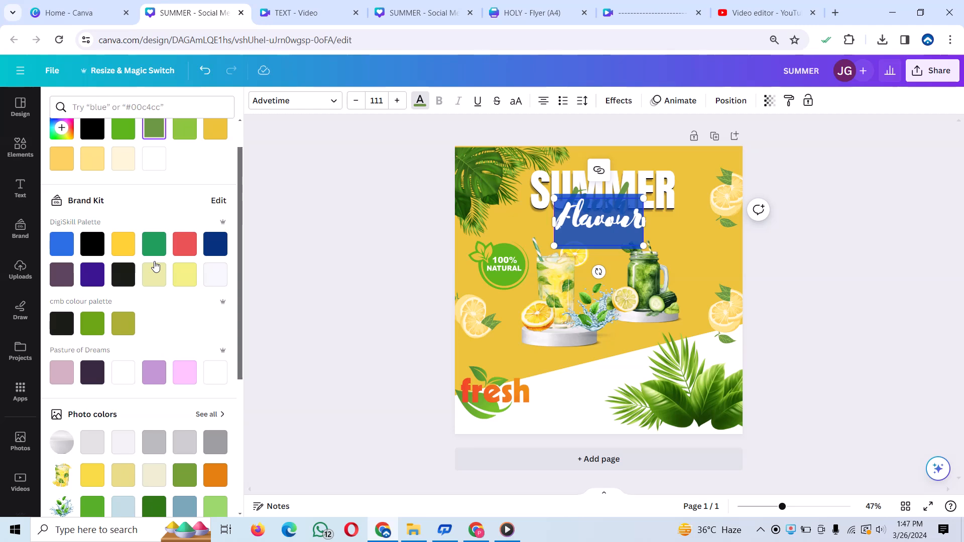
scroll(156, 282, down, 5)
scroll(166, 327, up, 5)
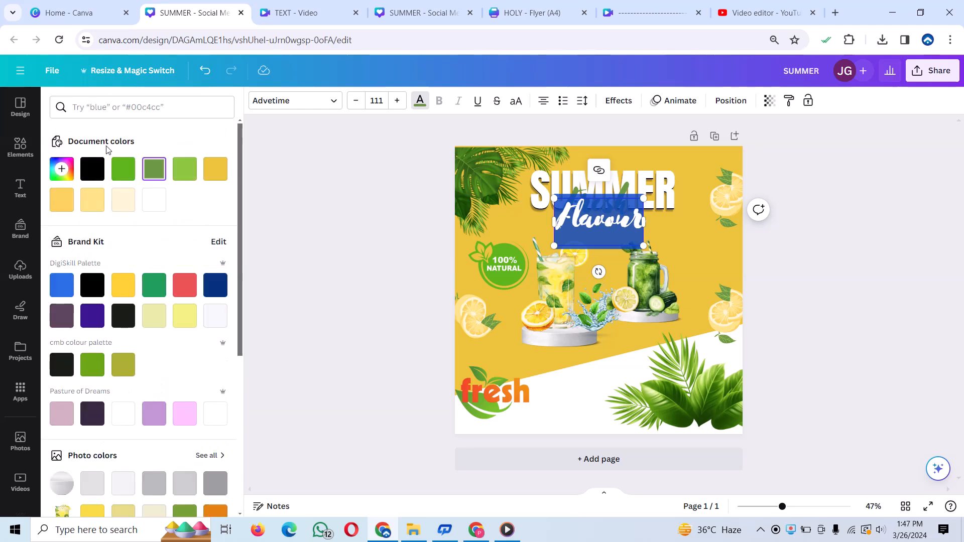
click(62, 169)
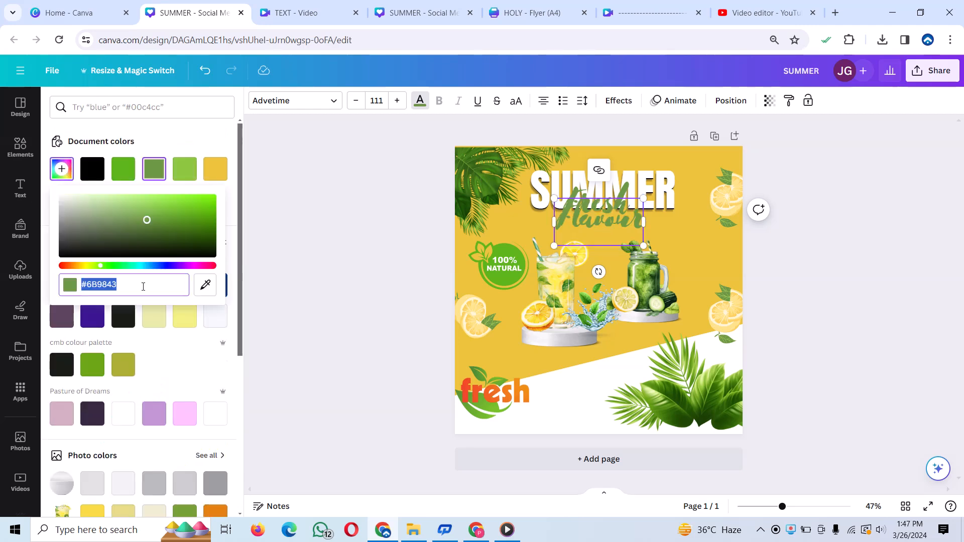
click(206, 285)
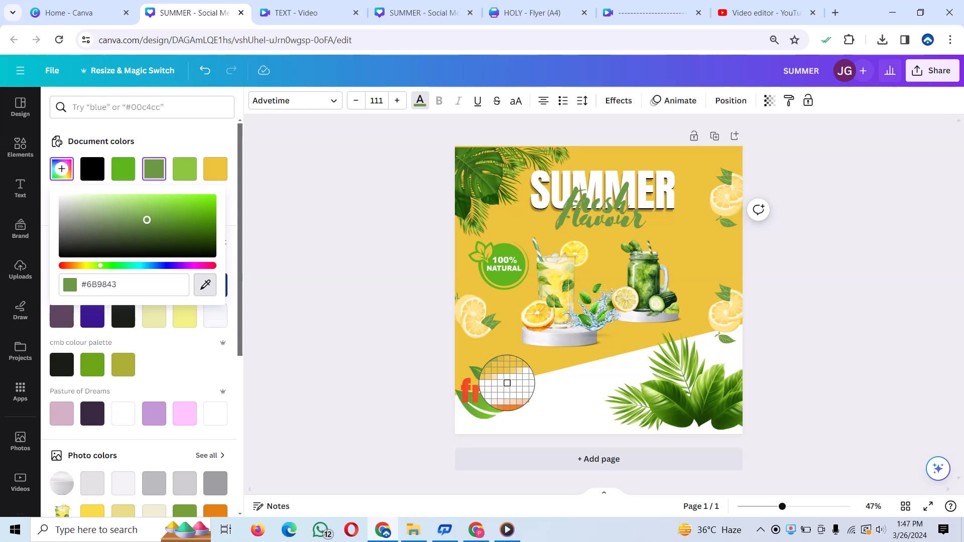
click(507, 392)
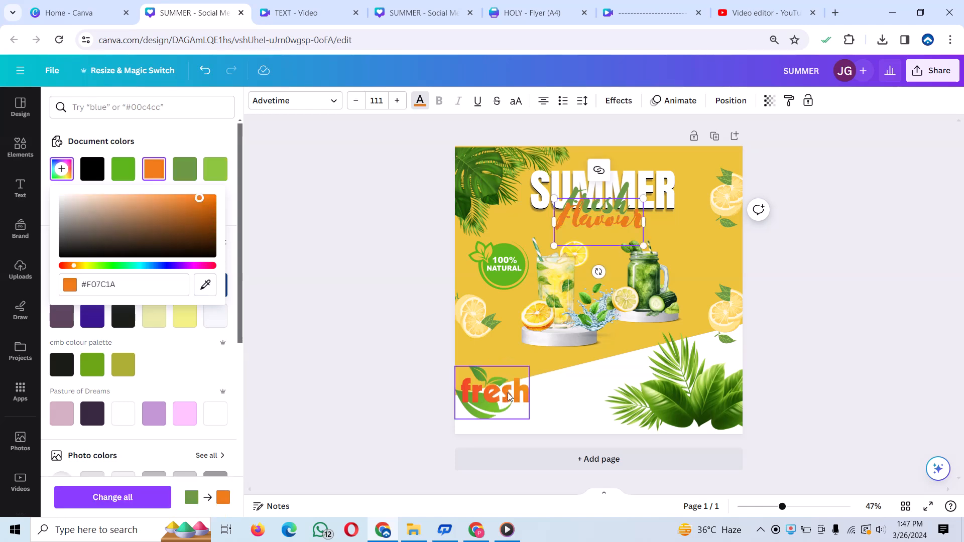
- Move the orange Flavour text slightly down and to the right, just below the Fresh text
click(604, 229)
mouse_move(605, 230)
mouse_down()
mouse_move(581, 230)
mouse_move(623, 232)
mouse_up()
click(656, 203)
click(610, 217)
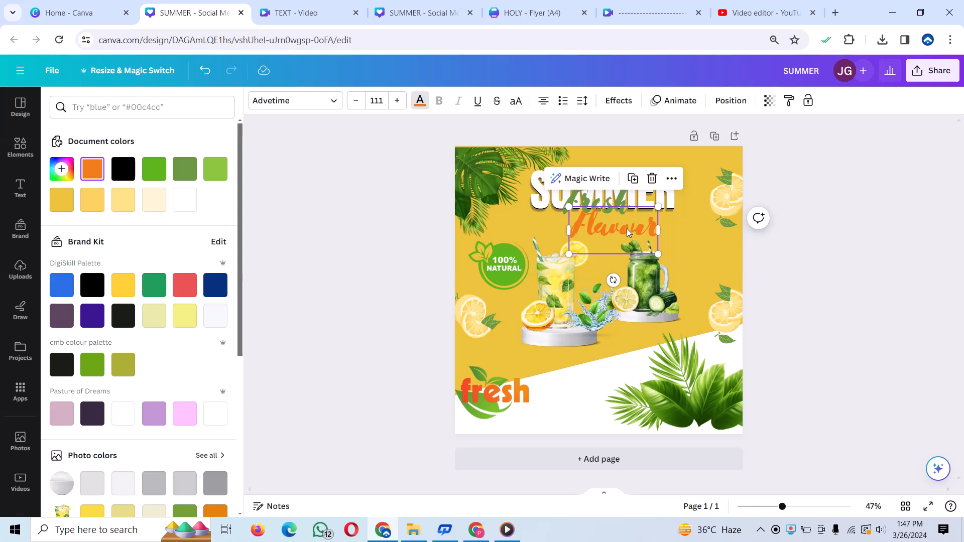
click(700, 250)
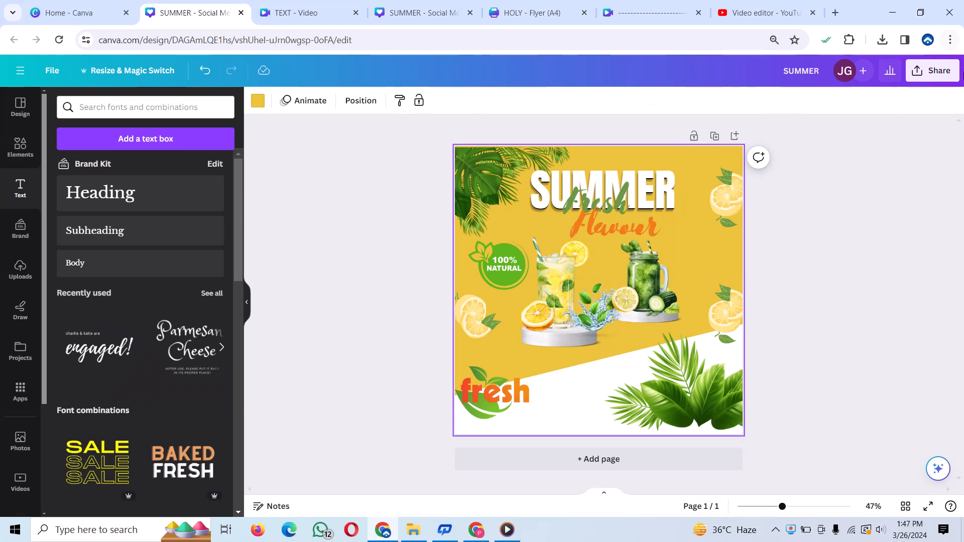
- Download the finished design as a PNG at size 1 (1,080 × 1,080 px)
click(931, 69)
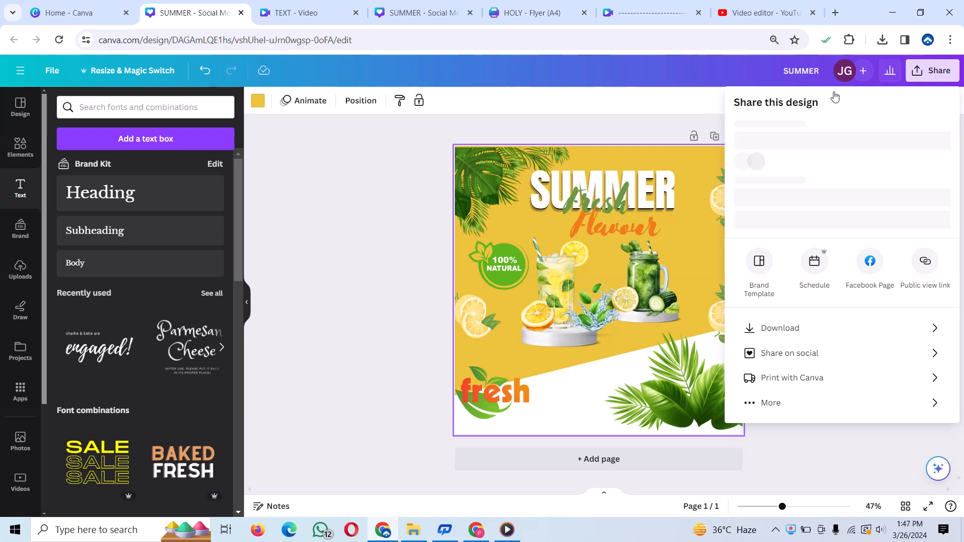
click(797, 358)
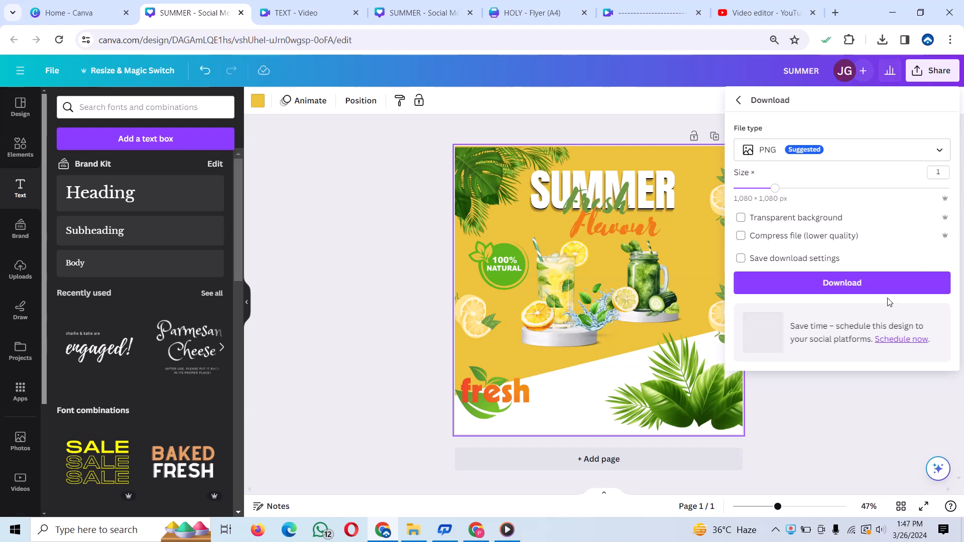
click(876, 284)
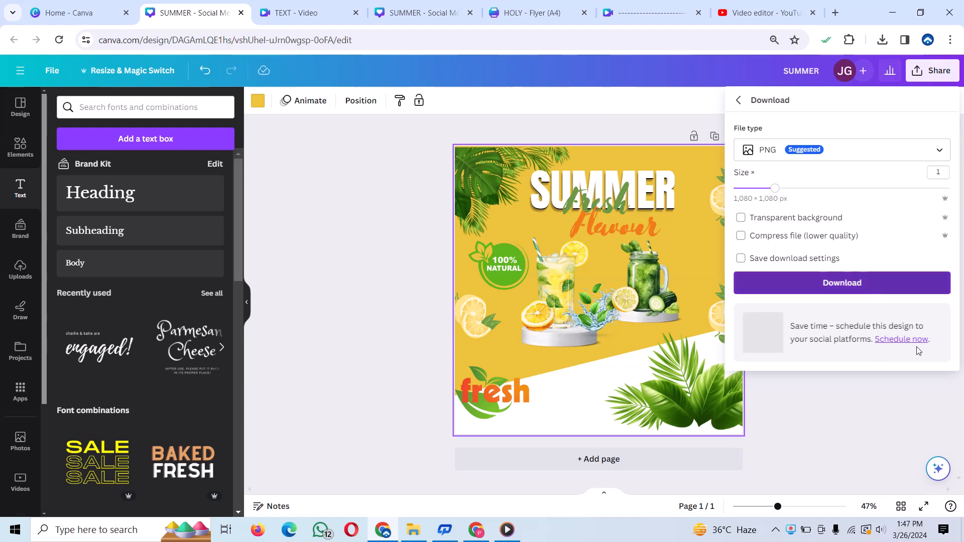